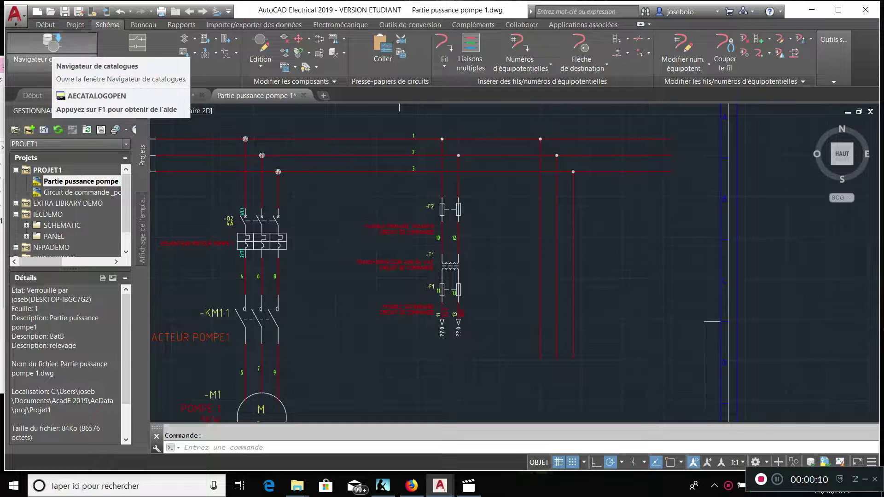
Open the catalogue browser on the CB (Disjoncteurs) category and list its entries without any search text.
click(52, 62)
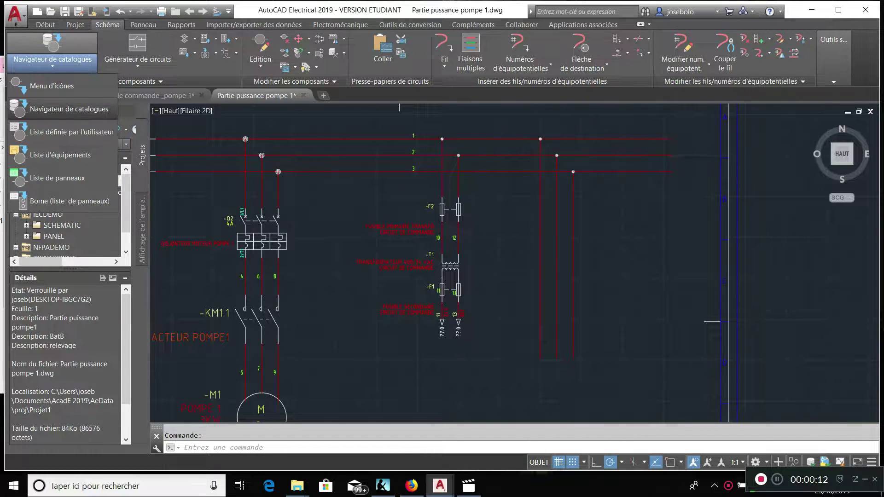
click(69, 109)
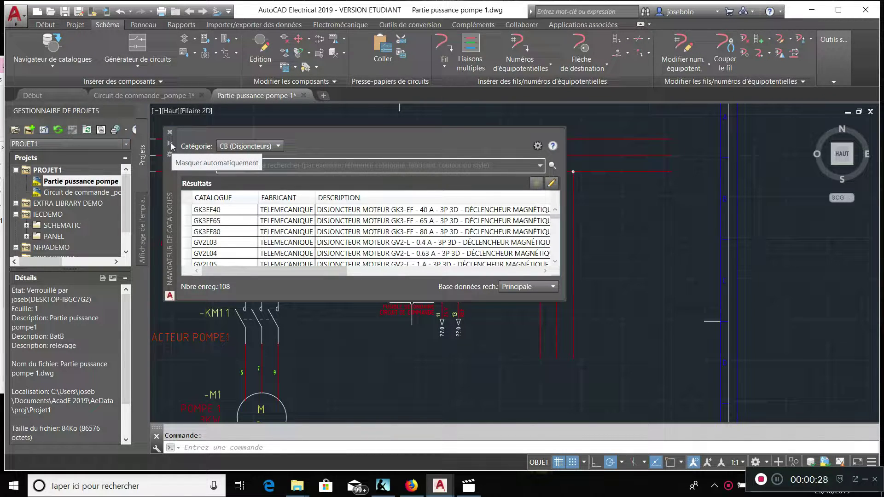
click(274, 170)
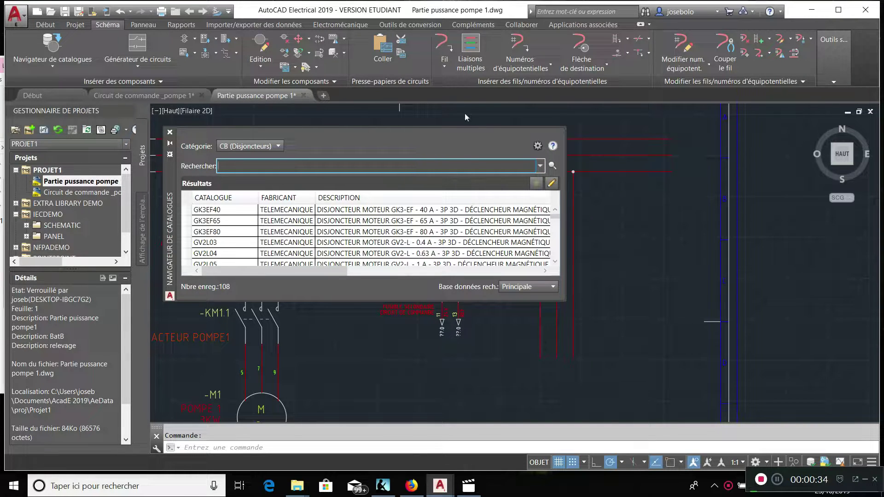
click(276, 147)
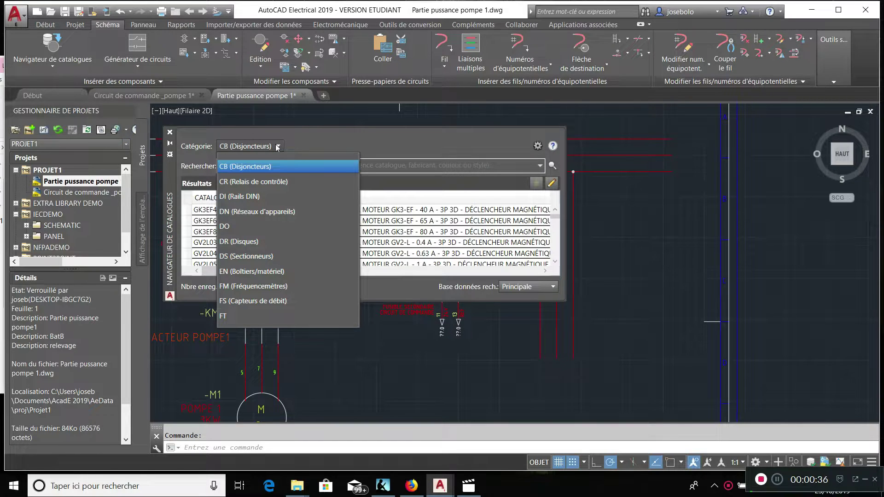
click(270, 167)
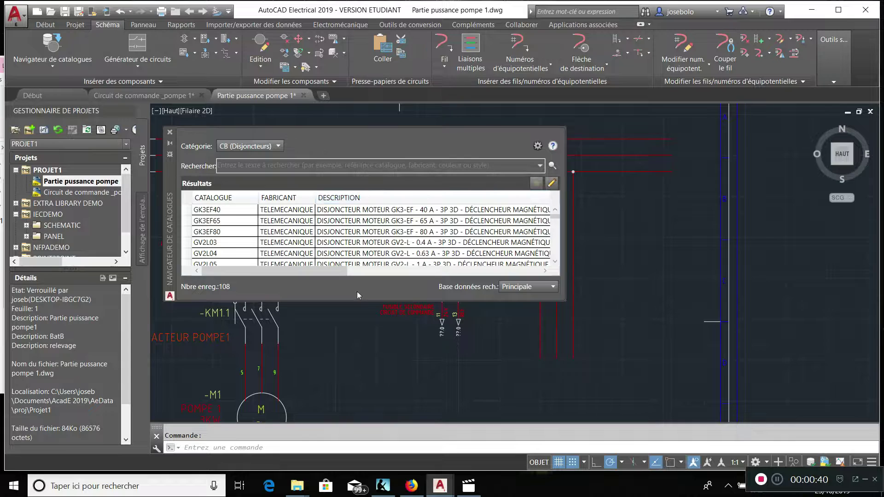
click(552, 165)
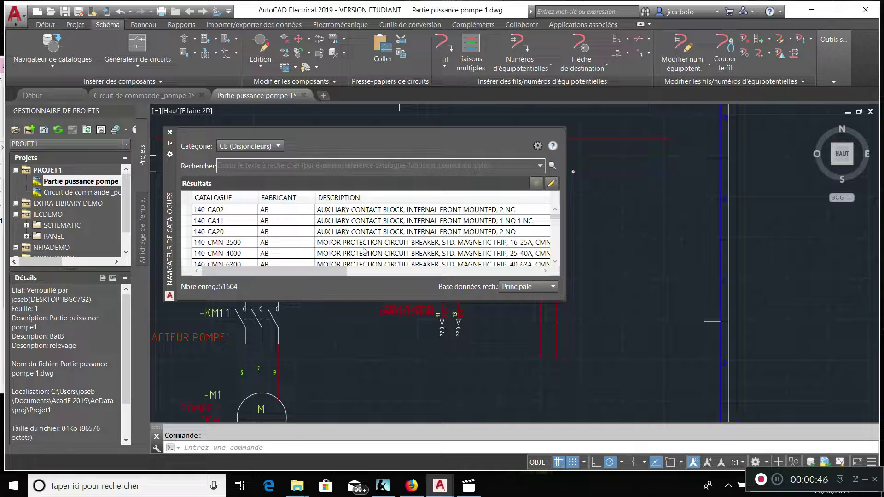
Search the circuit breaker catalogue for the exact manufacturer name "TELEMECANIQUE".
click(256, 167)
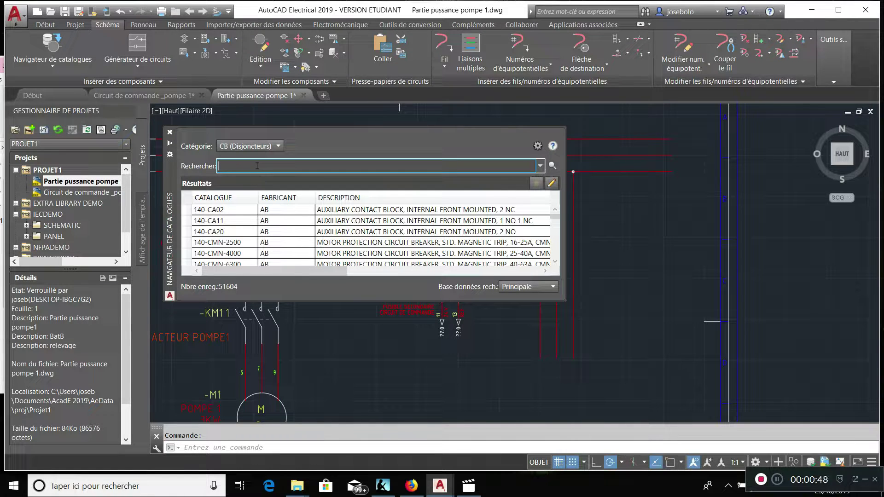
text(")
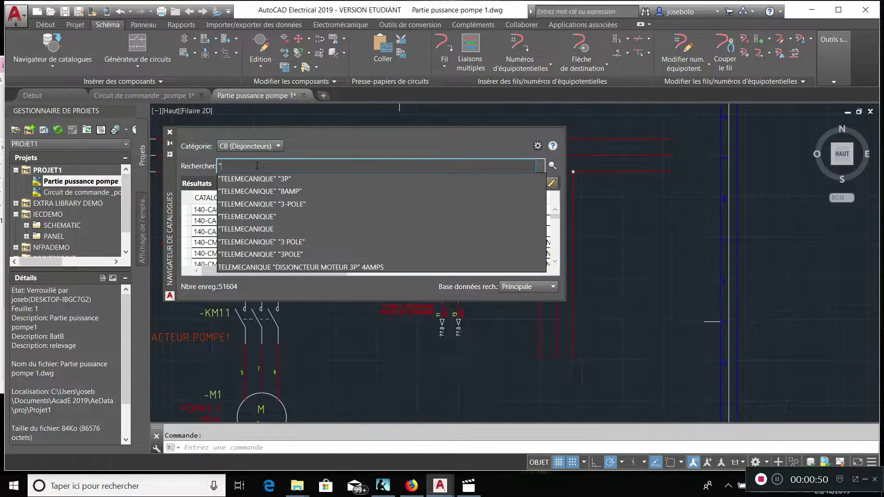
text(TE)
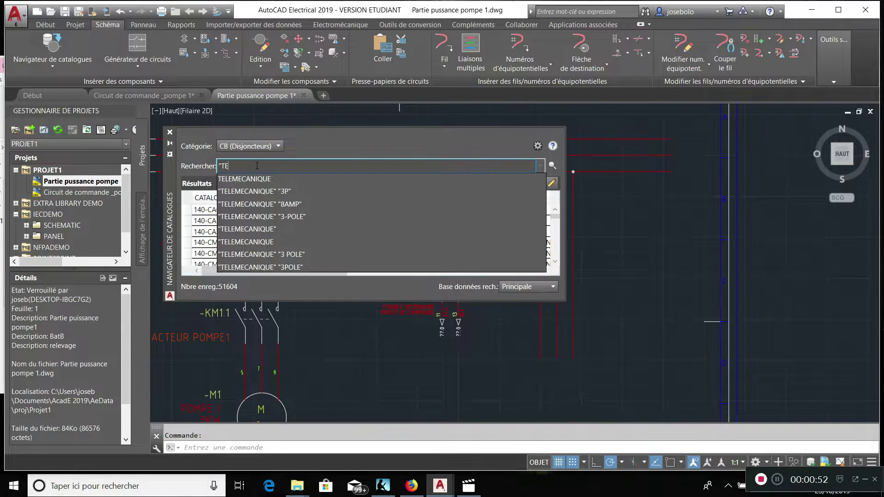
text(LEMECANIQUE")
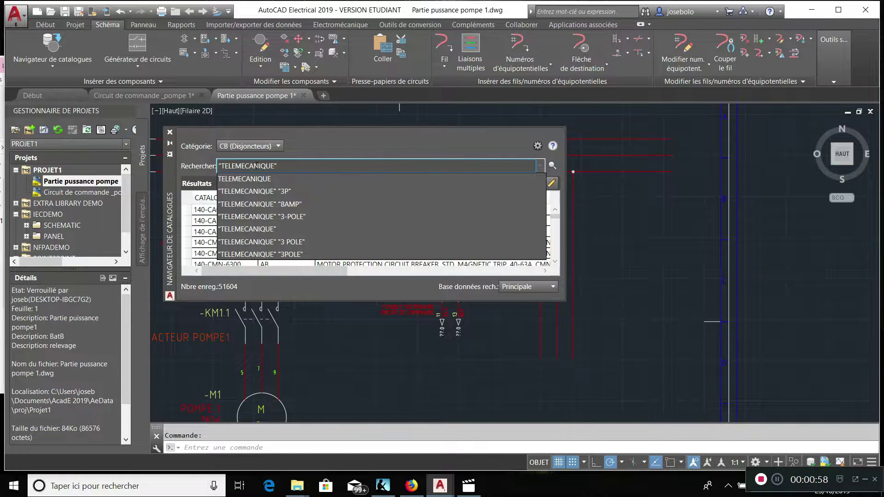
key(Return)
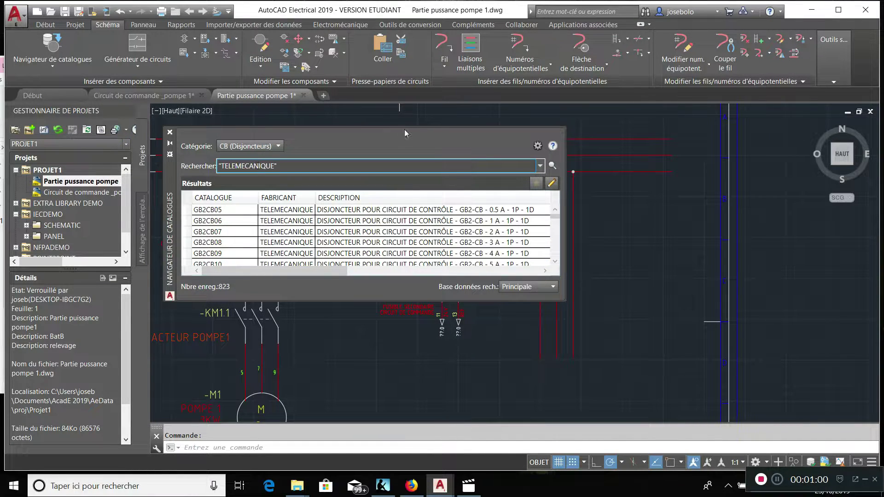
click(555, 166)
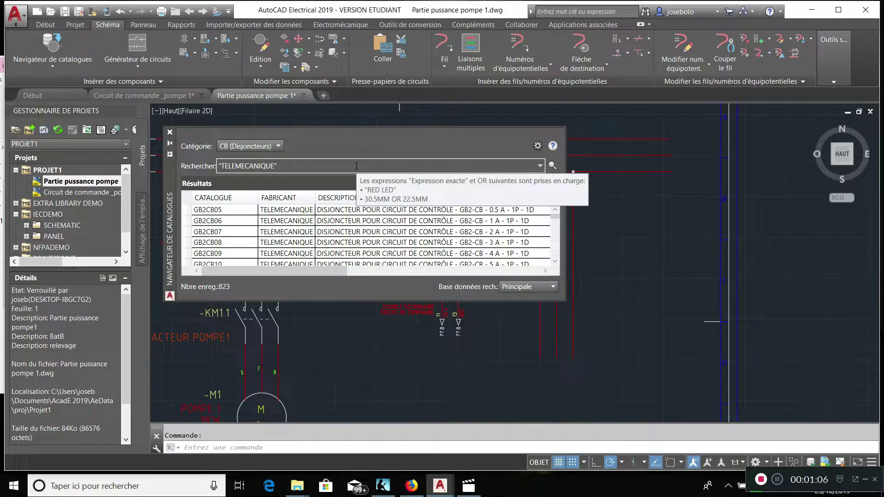
Narrow the catalogue search by adding the exact terms "3P" and "4A" after the manufacturer name.
click(305, 167)
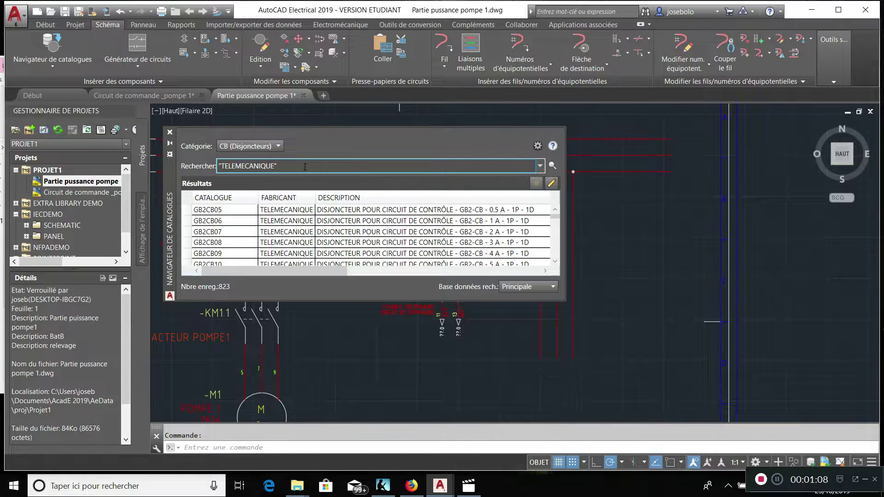
text(")
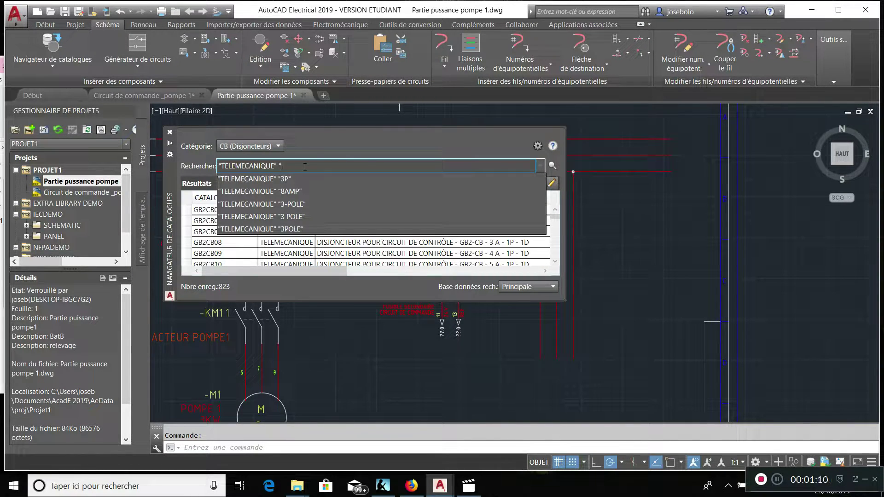
text(3)
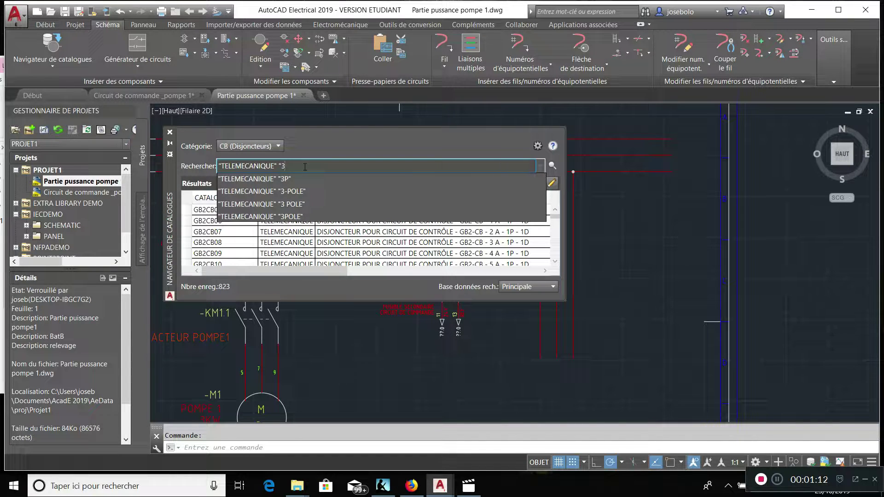
text(P")
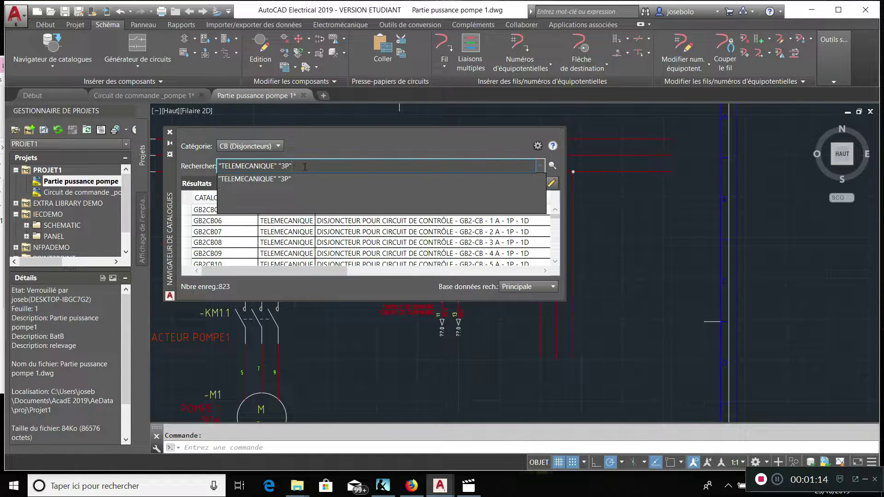
key(Return)
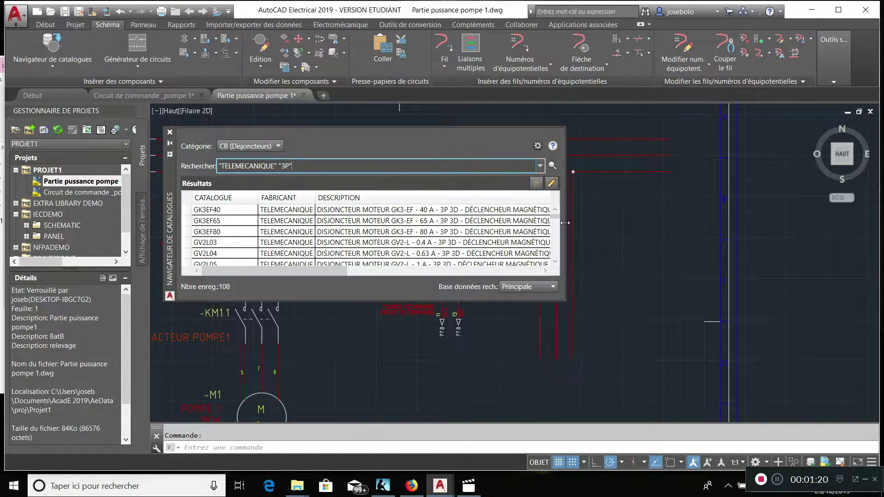
text("4A)
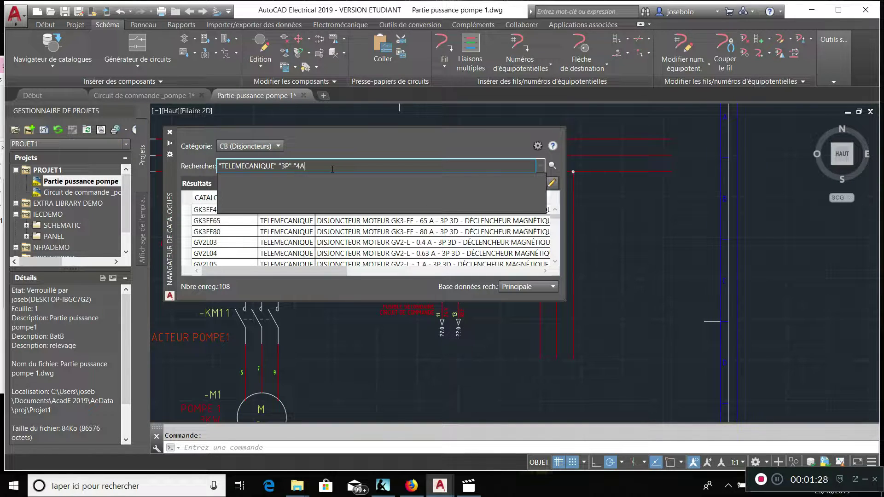
key(Return)
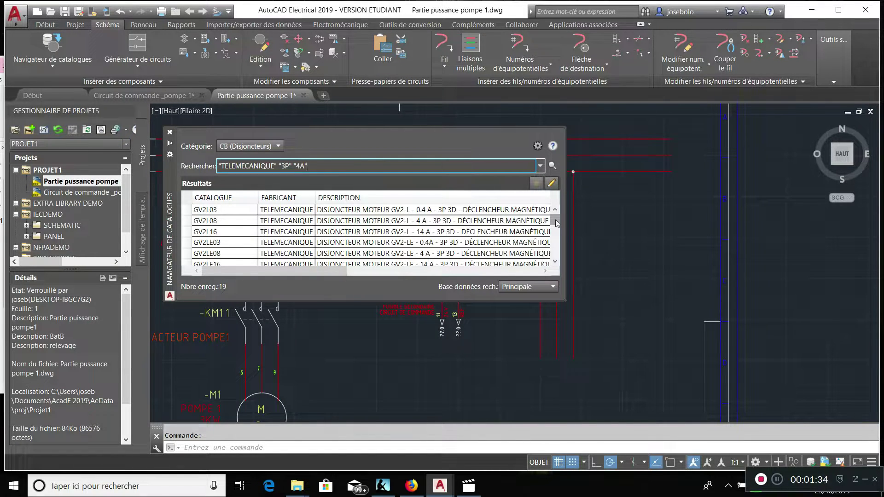
Replace the search text with the part reference GV2ME08 and search the catalogue for it.
drag(331, 167, 205, 162)
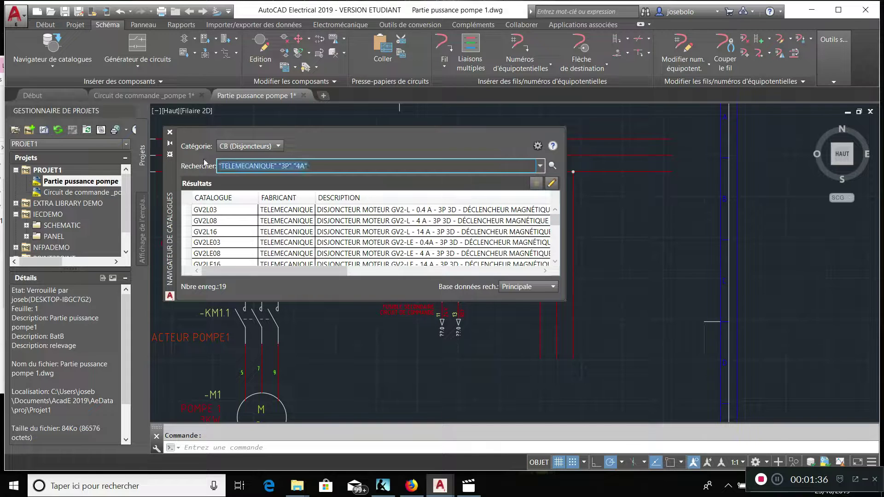
text(GV)
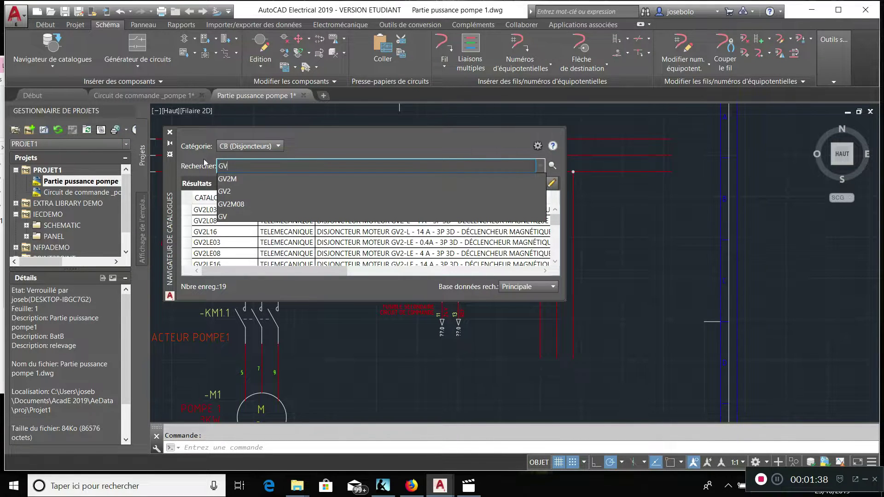
text(2M)
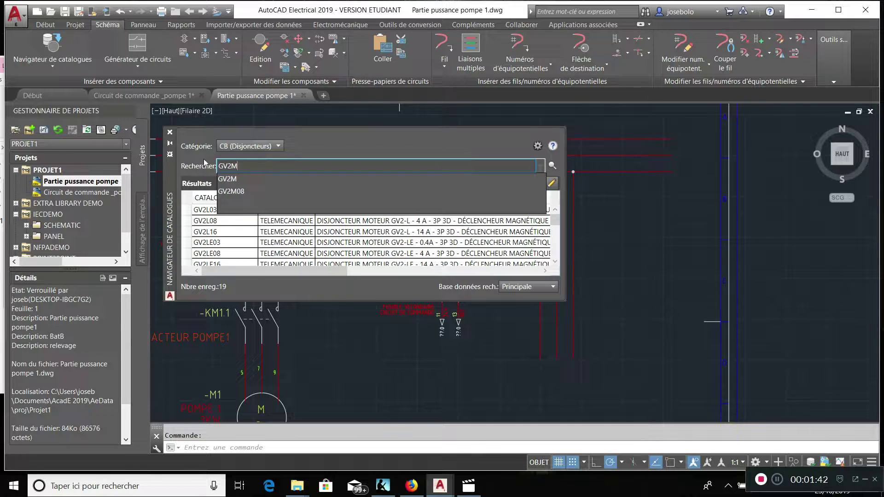
text(08)
key(Return)
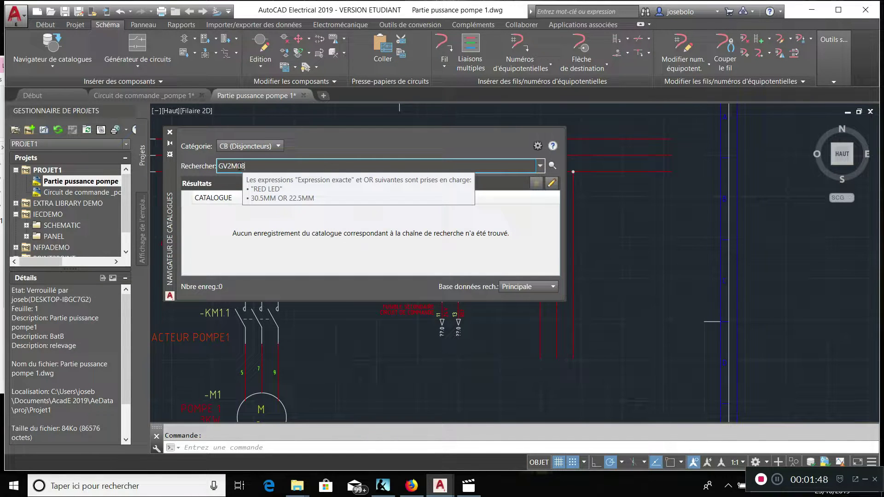
click(239, 166)
text(E)
key(Return)
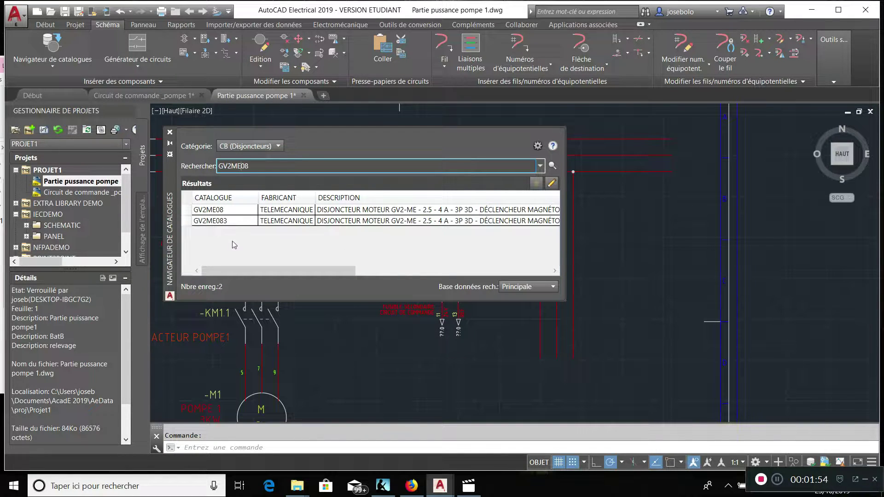
click(220, 213)
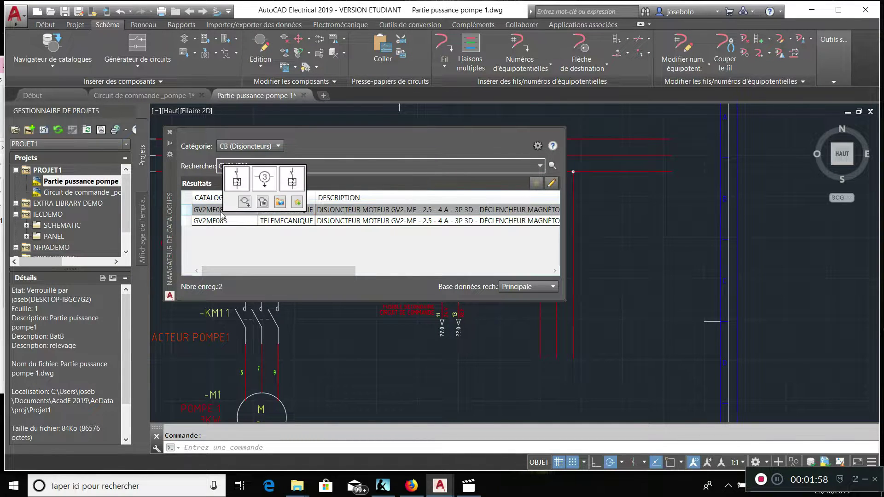
click(245, 203)
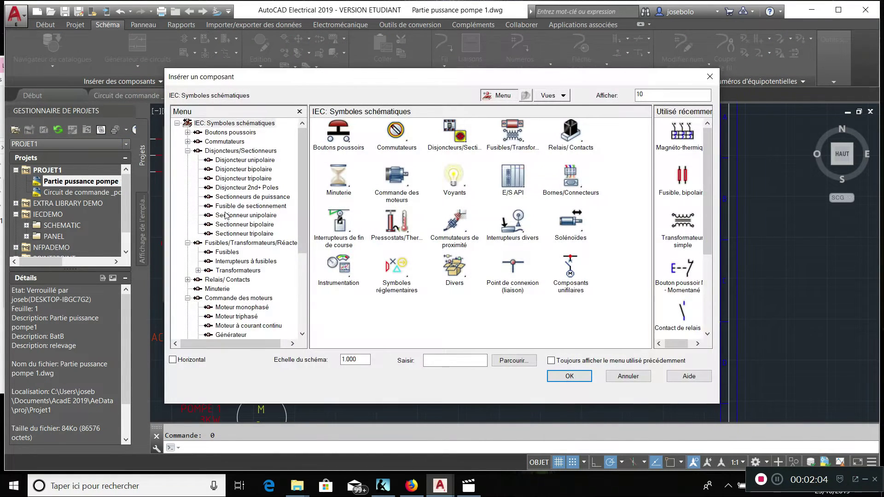
click(710, 76)
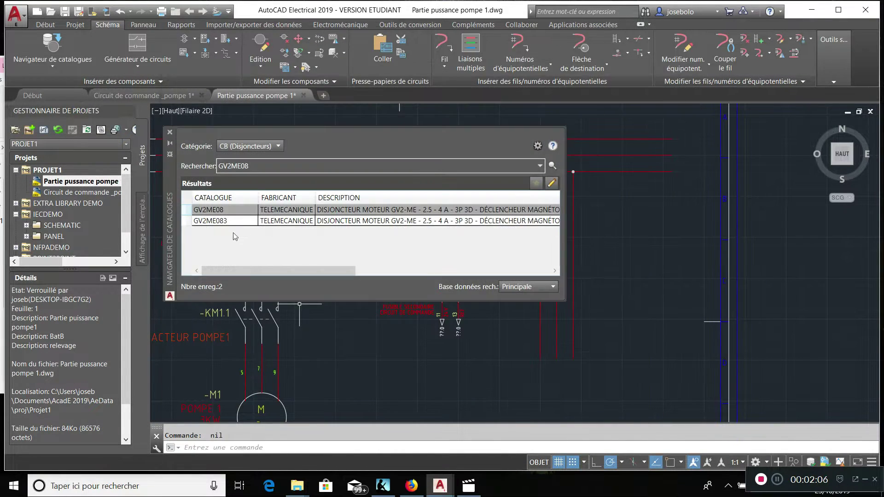
Insert catalogue part GV2ME08 as a three-pole magneto-thermal breaker on the three free vertical wires, starting on the leftmost wire and building to the right.
click(215, 211)
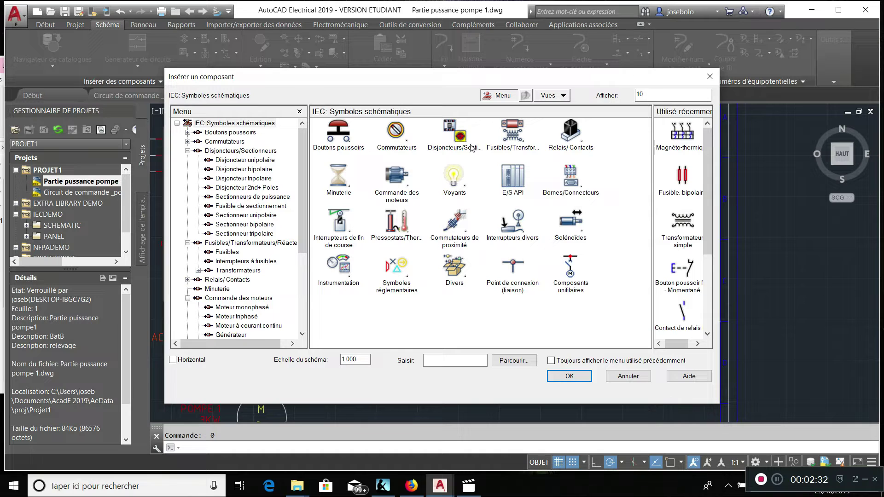
click(458, 138)
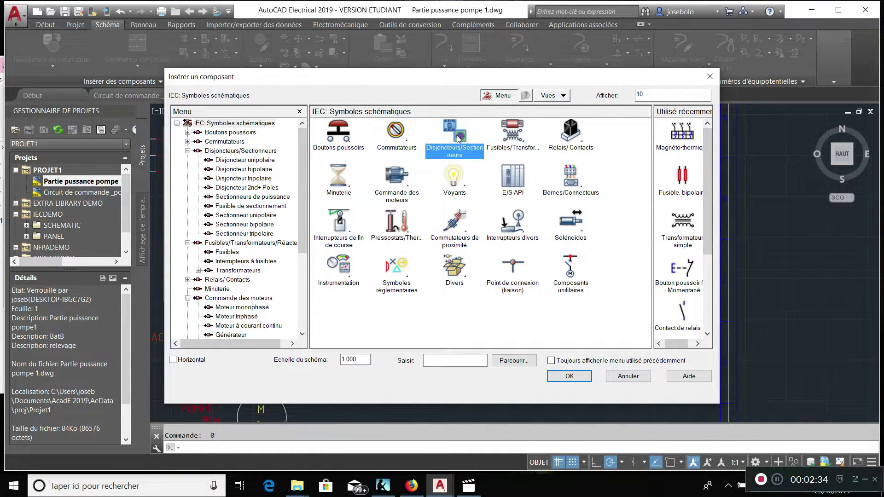
click(458, 137)
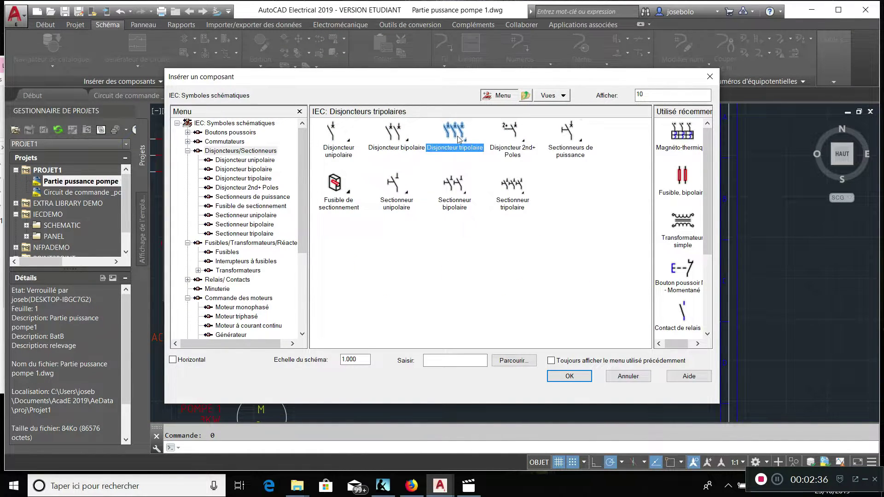
click(510, 134)
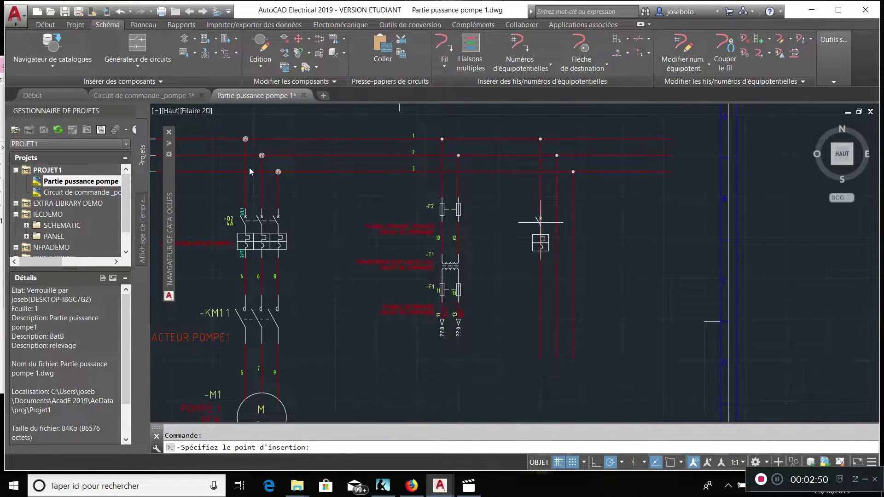
click(540, 222)
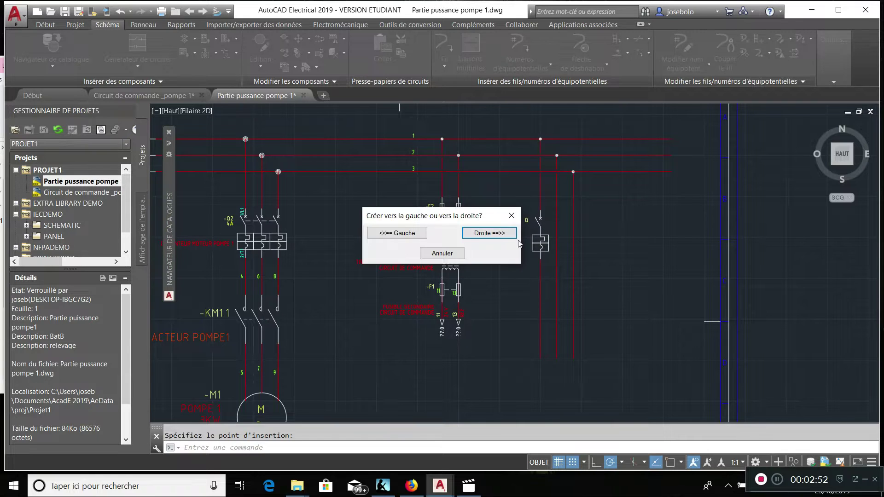
click(498, 233)
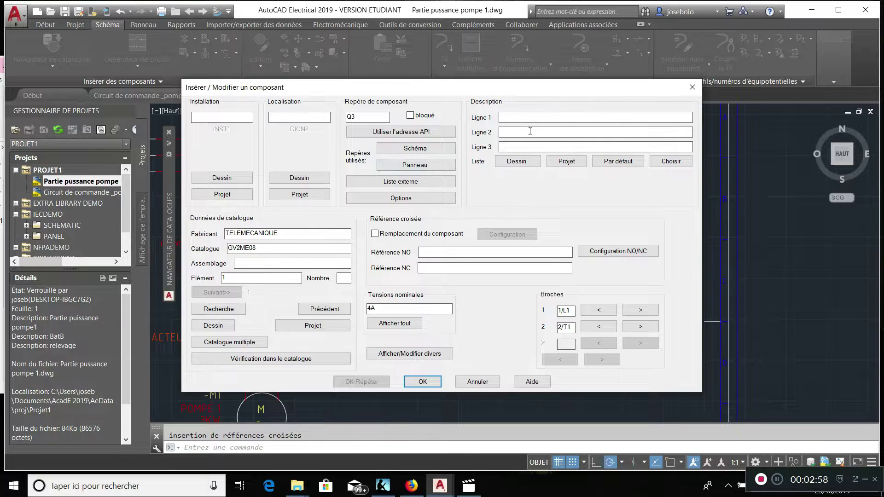
Set the new breaker's first description line to "Disjoncteur pompe 2" and accept the component data.
click(513, 116)
text(Disjoncteur pompe 2)
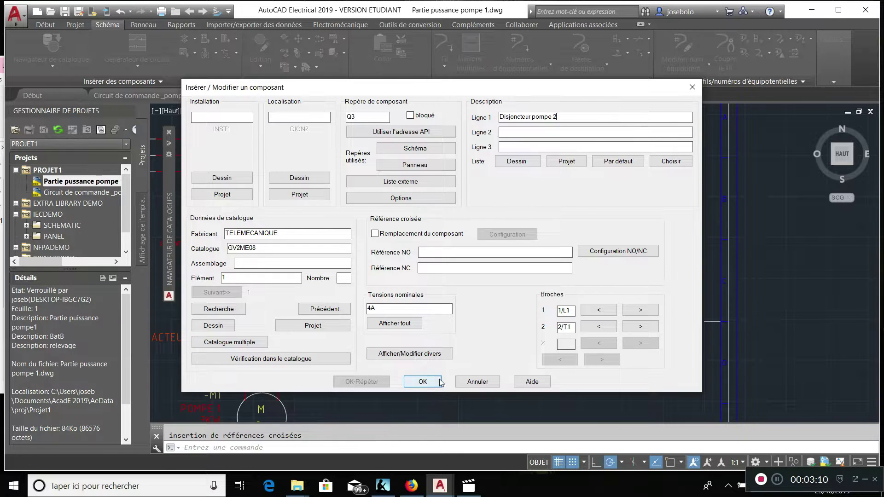
click(423, 382)
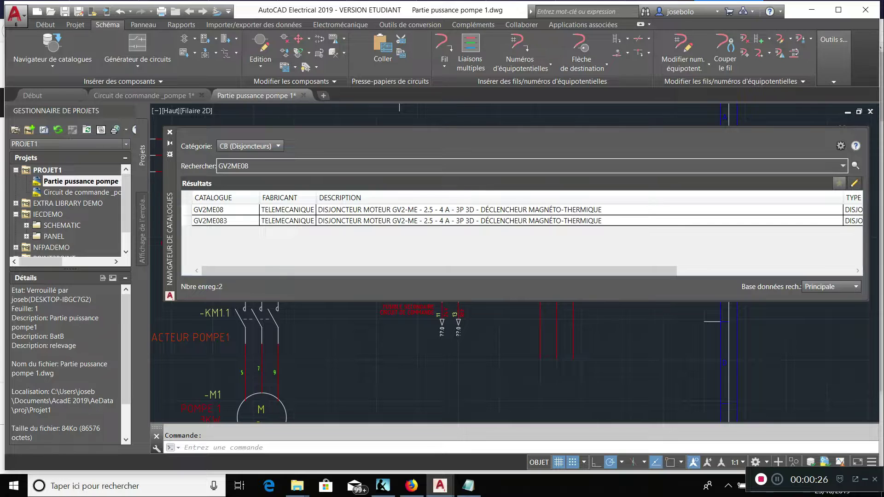
Open the circuit breaker catalogue results for editing and consult the Legrand breaker's web page and the Notepad notes for its data.
click(855, 184)
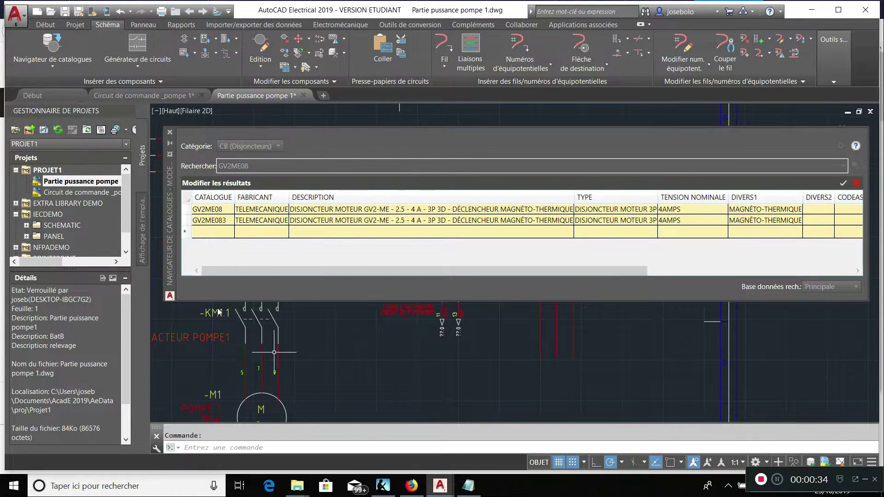
click(413, 491)
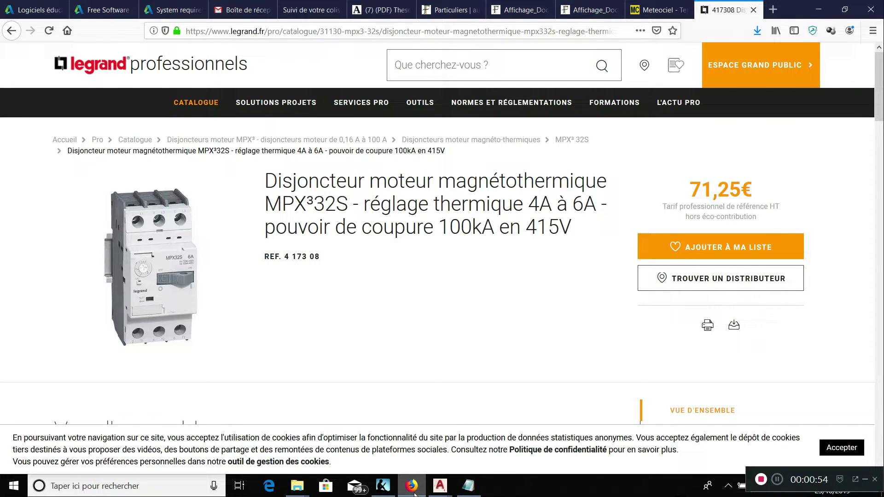
click(468, 486)
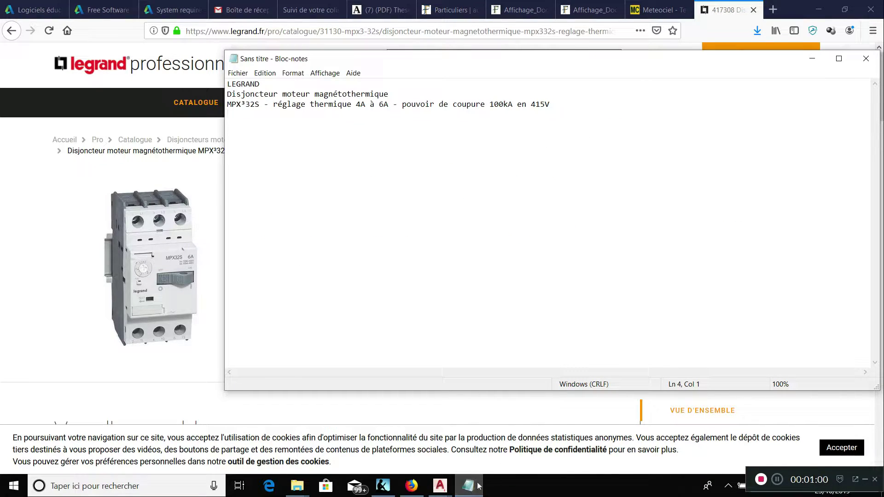
click(439, 487)
click(492, 460)
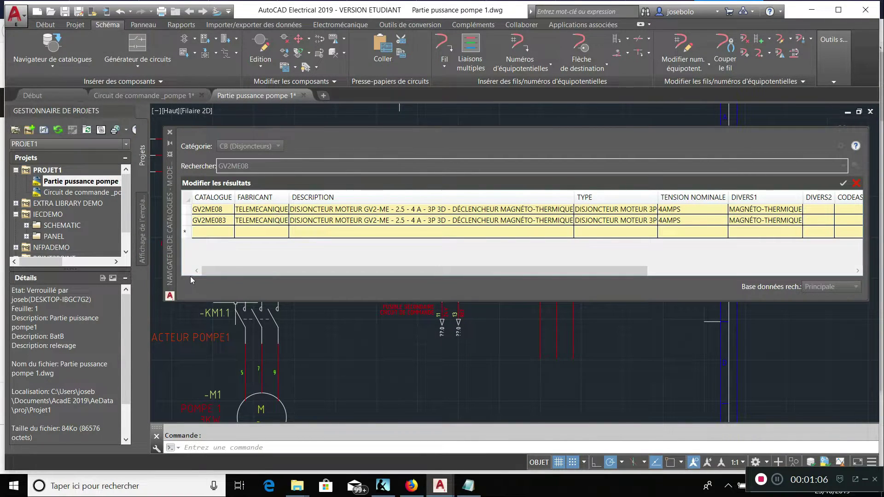
Copy the reference MPX³32S from the Notepad notes into the catalogue number field of the new empty row.
click(469, 486)
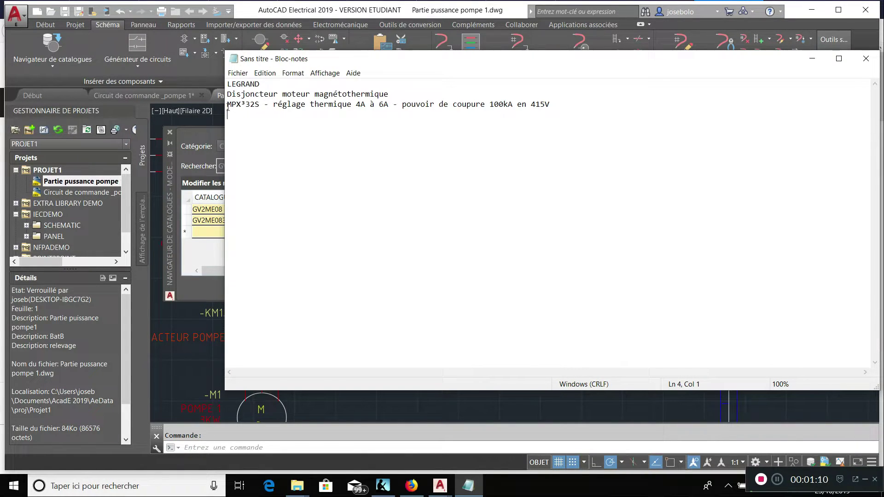
drag(227, 104, 259, 104)
right_click(245, 107)
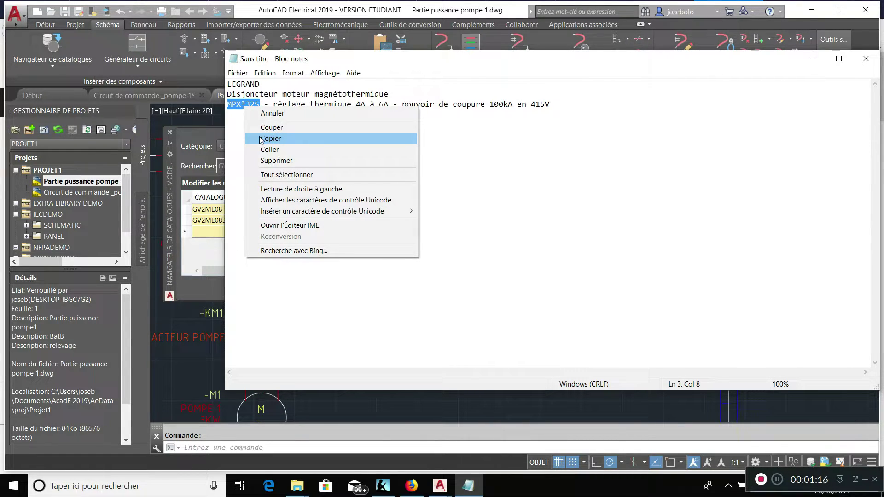
click(262, 139)
click(211, 236)
click(211, 231)
right_click(211, 233)
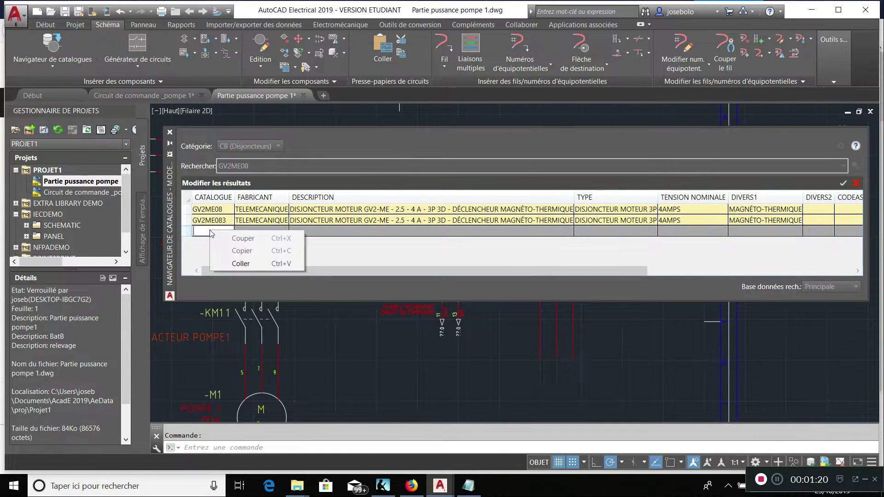
click(239, 264)
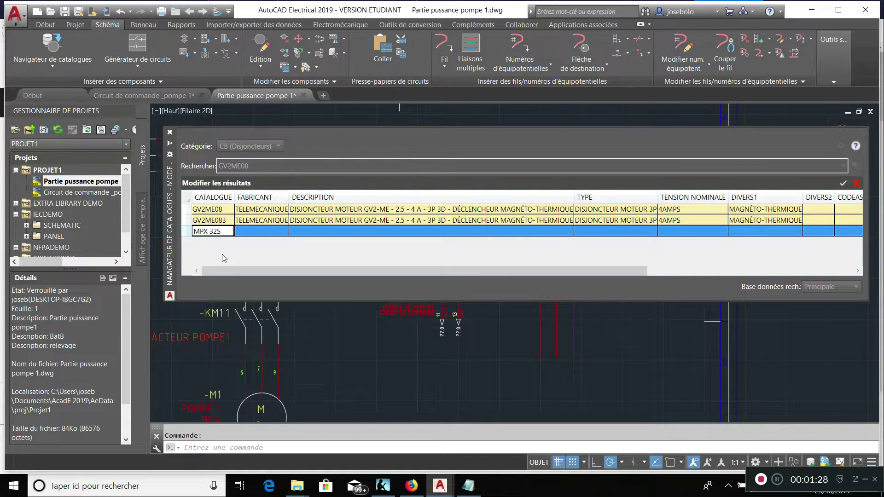
Enter LEGRAND as the manufacturer of the MPX 32S row.
click(262, 231)
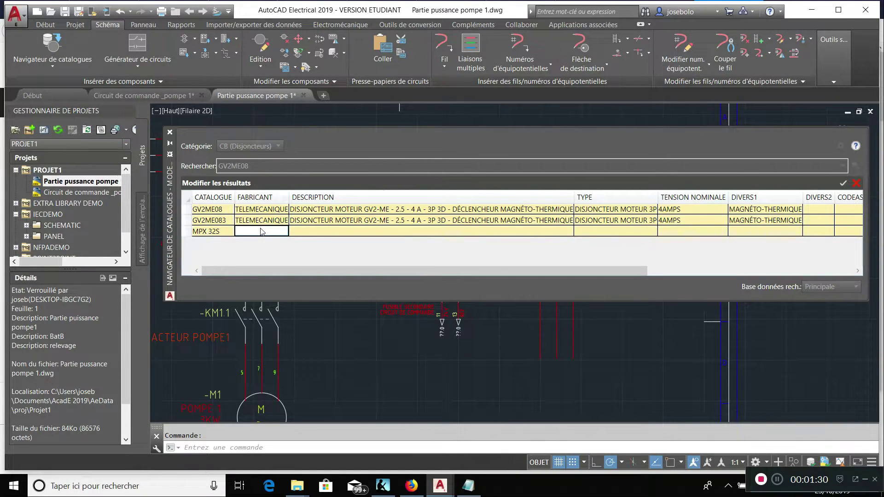
text(LE)
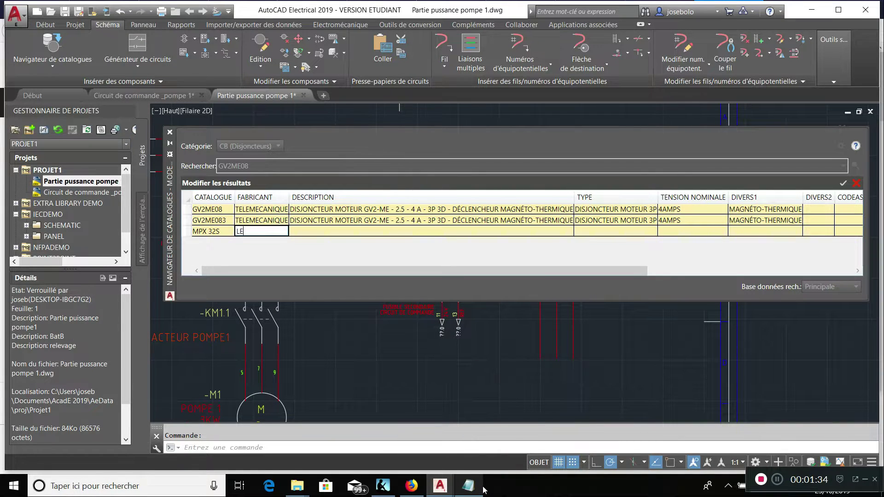
text(GRAND)
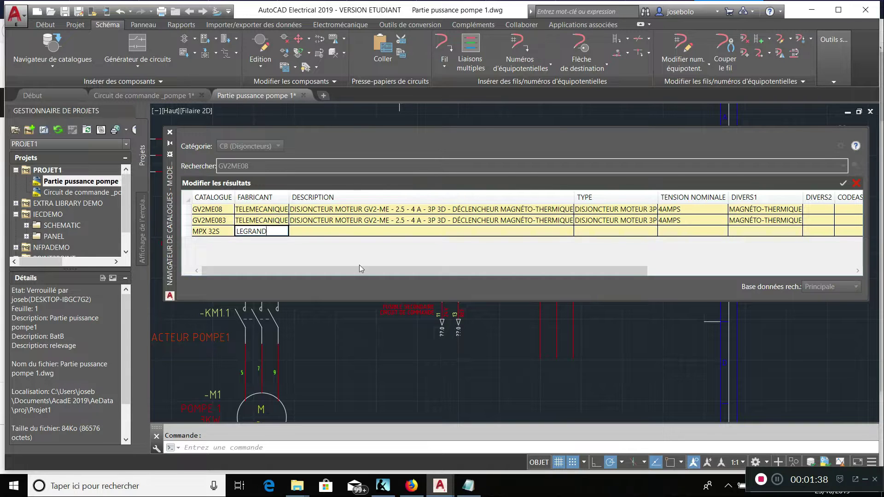
Copy "Disjoncteur moteur magnétothermique" from the Notepad notes into the description of the MPX 32S row.
click(349, 234)
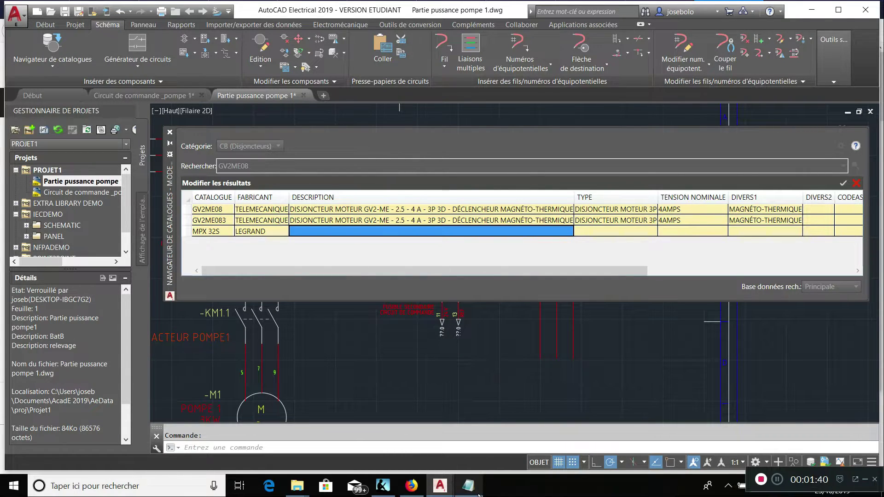
mouse_move(479, 495)
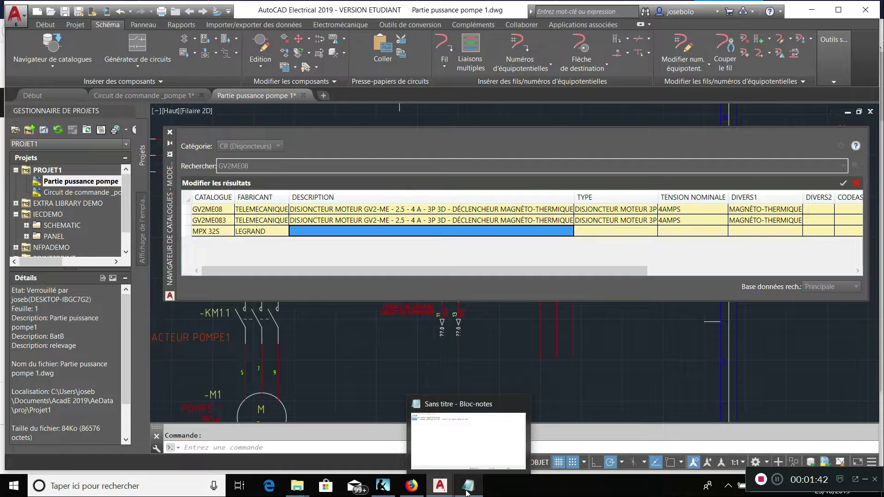
click(454, 446)
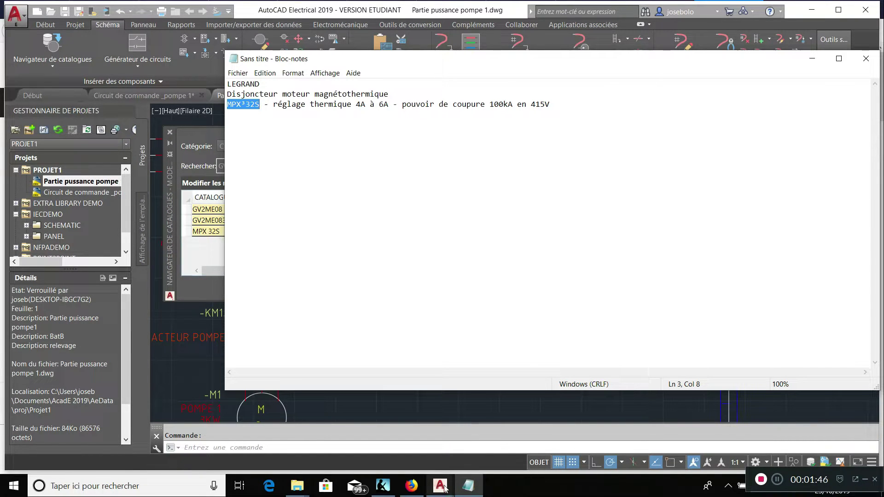
mouse_move(412, 491)
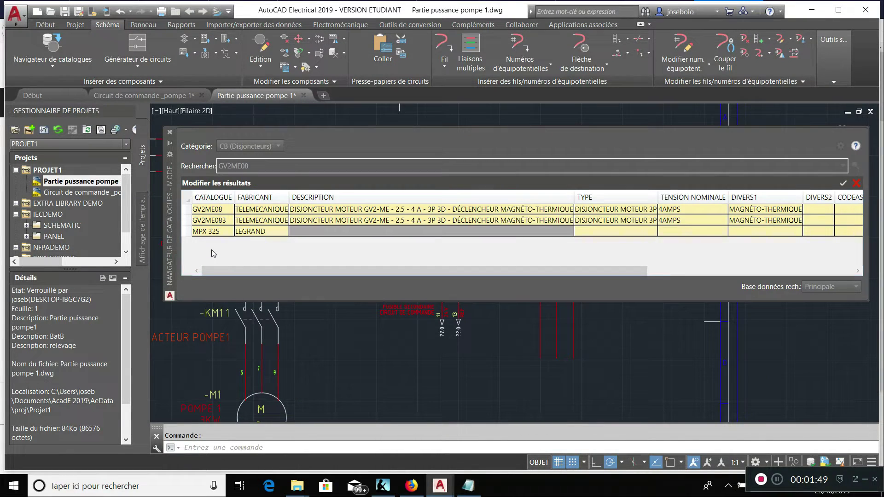
click(211, 252)
click(468, 491)
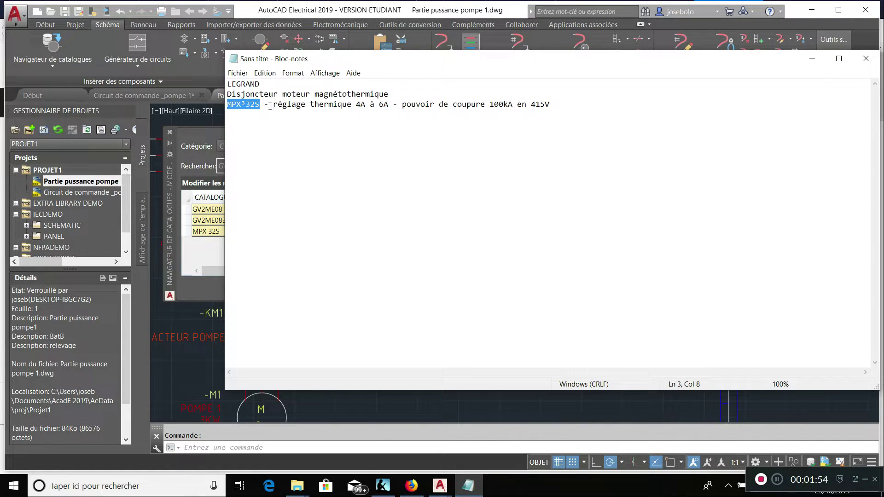
drag(228, 94, 389, 94)
right_click(386, 95)
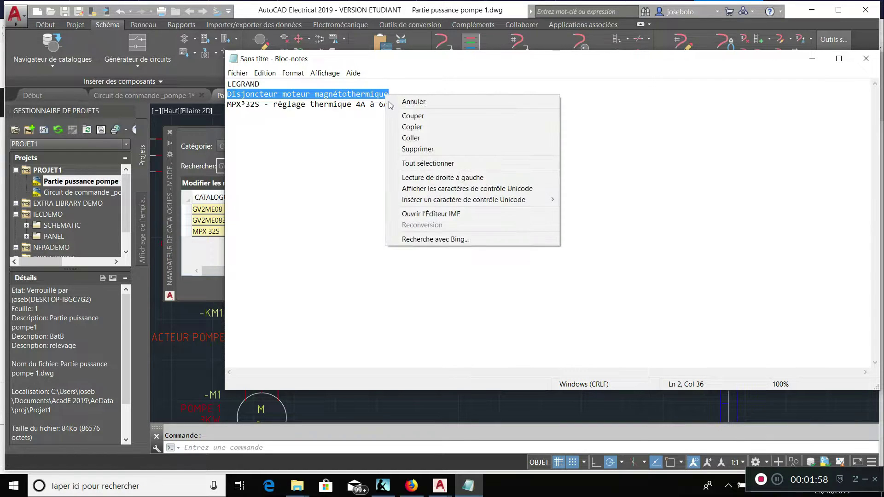
click(405, 127)
click(316, 230)
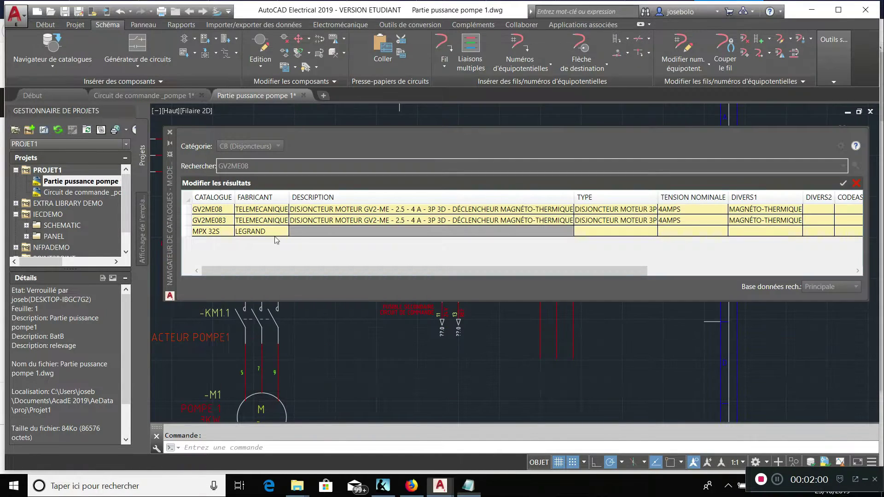
click(317, 229)
right_click(318, 230)
click(342, 262)
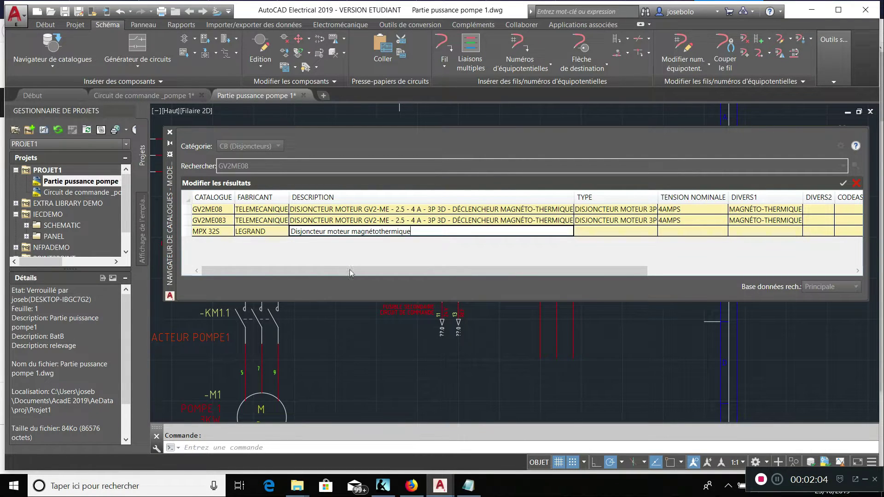
Copy "réglage thermique 4A à 6A" from the Notepad notes and append it after a hyphen to the MPX 32S description.
mouse_move(440, 486)
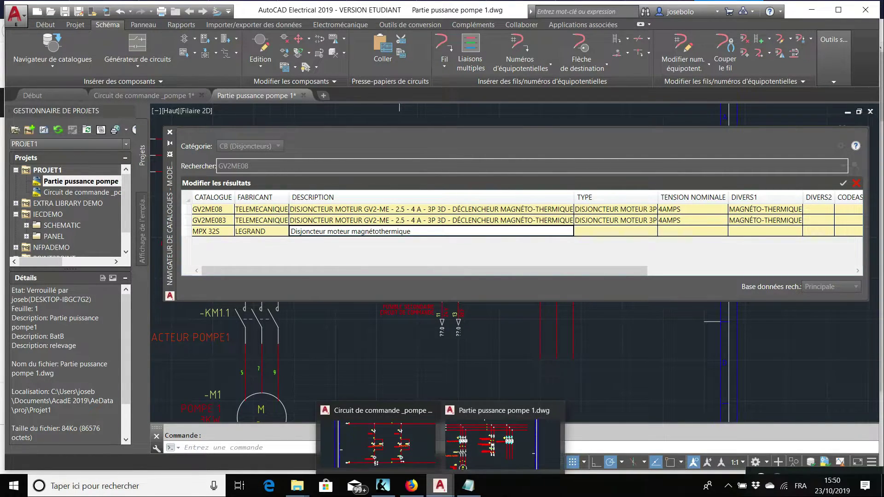
click(470, 490)
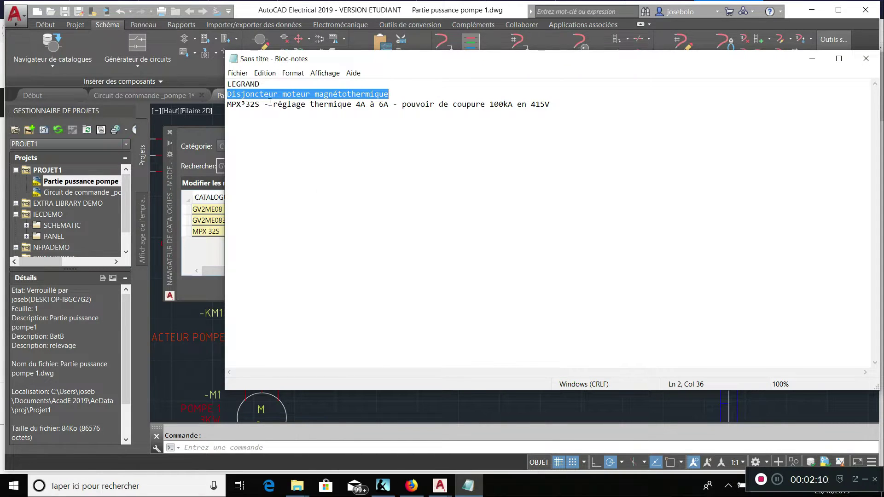
drag(273, 107, 390, 105)
right_click(383, 105)
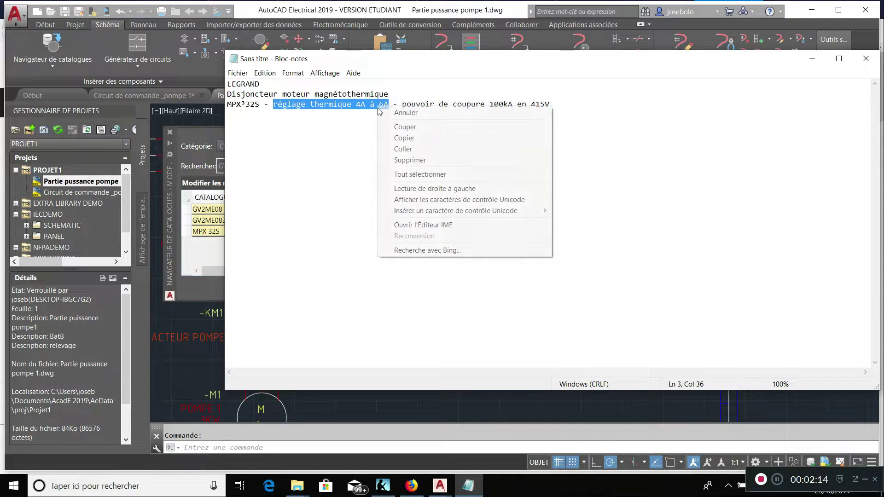
click(397, 137)
click(193, 273)
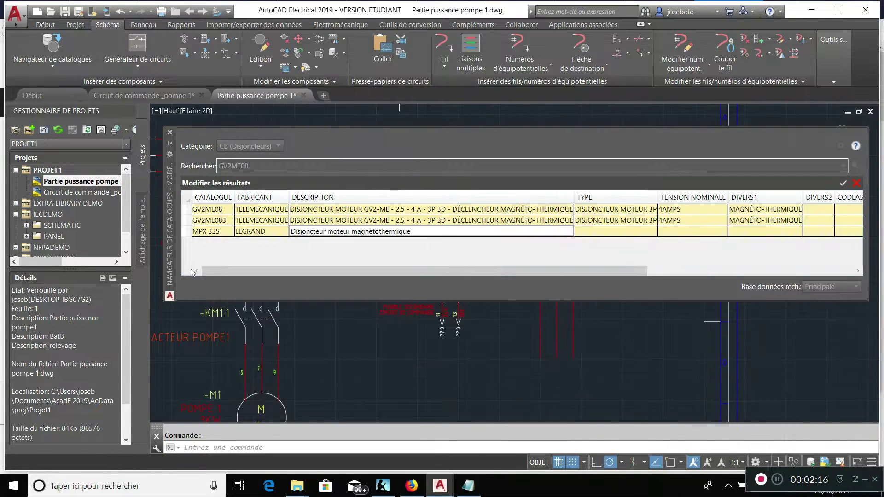
click(423, 233)
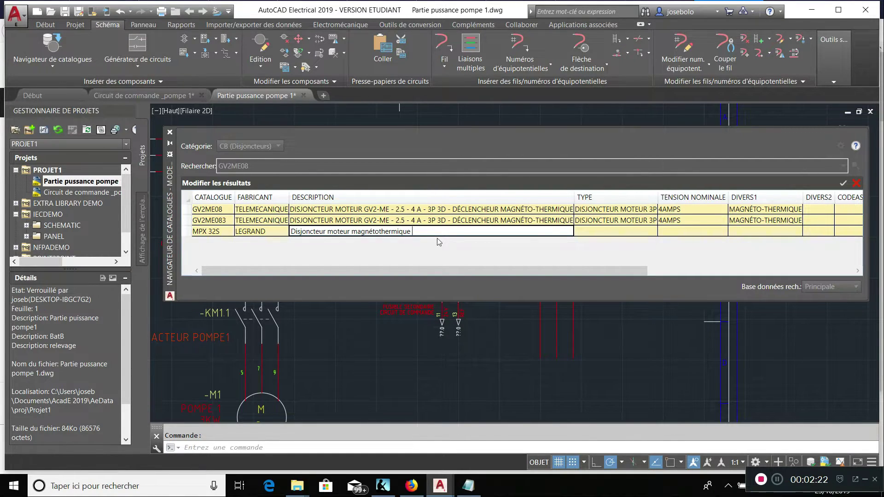
text(réglage thermique 4A à 6A)
Copy the type "DISJONCTEUR MOTEUR 3P" from the GV2ME083 row into the type field of the MPX 32S row.
click(586, 233)
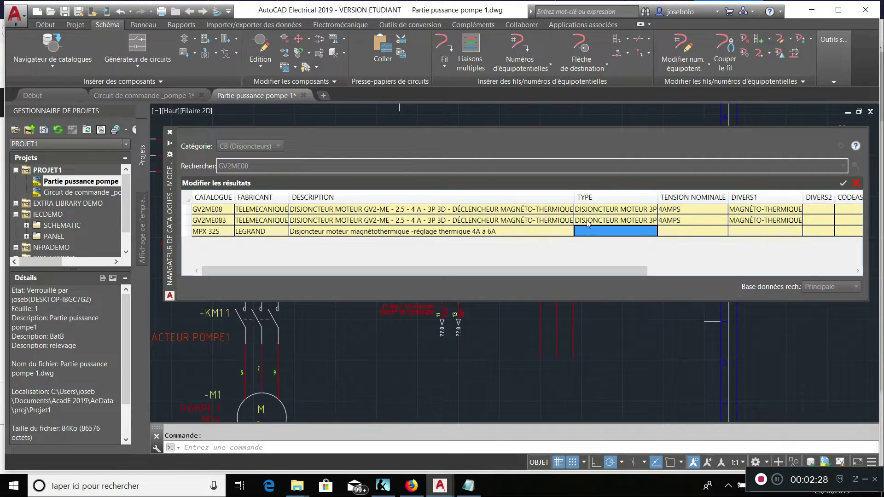
click(586, 220)
click(586, 220)
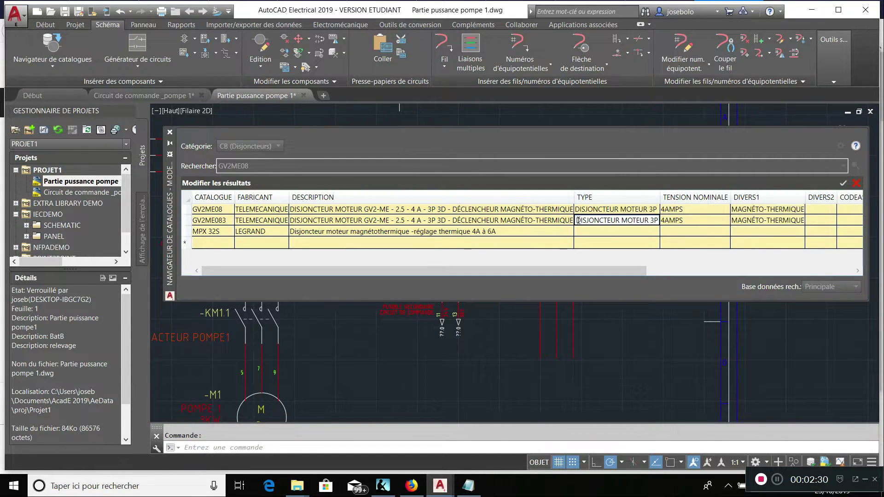
drag(579, 220, 647, 222)
right_click(647, 221)
click(679, 239)
click(629, 238)
double_click(626, 232)
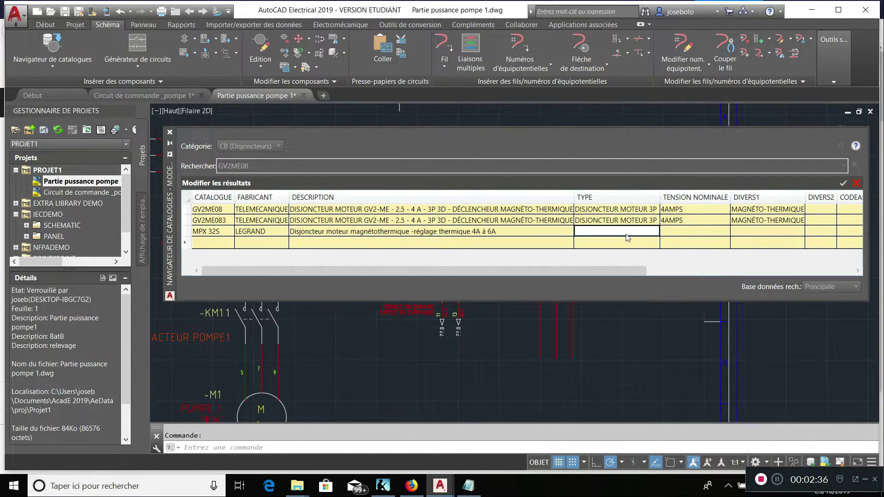
right_click(627, 231)
click(643, 263)
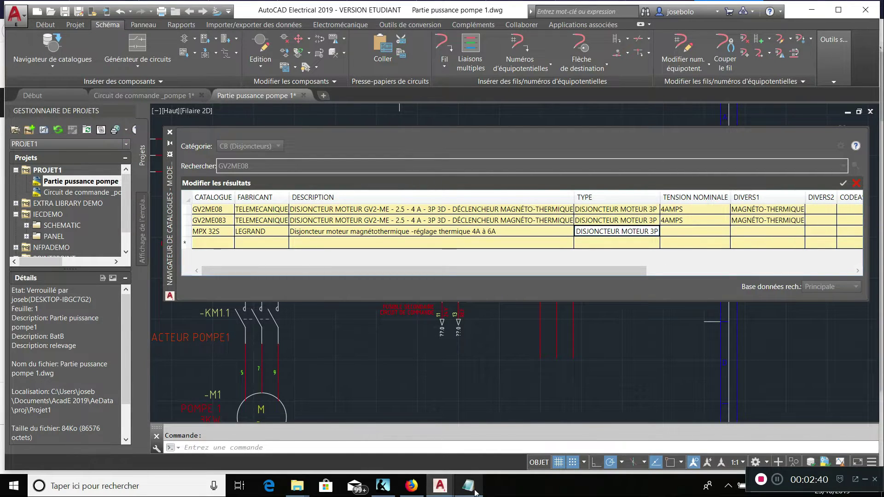
Check the breaker's rating on the Legrand web page and set the MPX 32S row's "Tension nominale" value to 6AMPS.
click(411, 486)
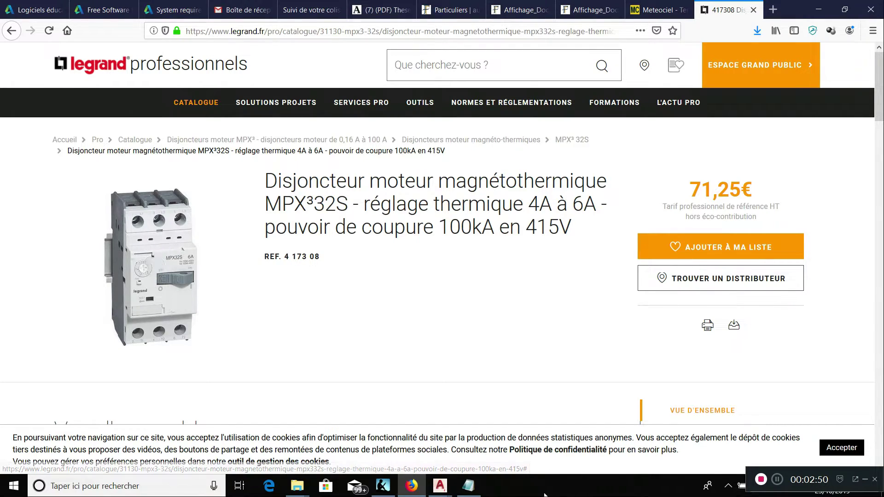
mouse_move(446, 492)
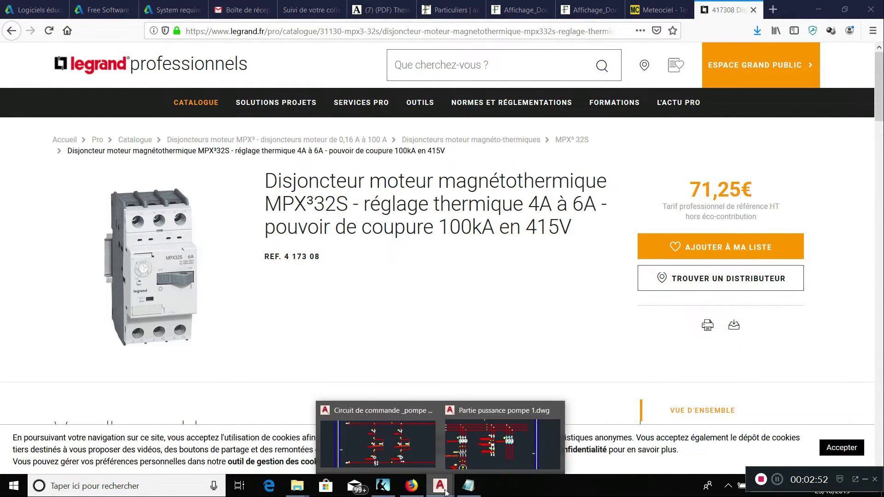
click(484, 463)
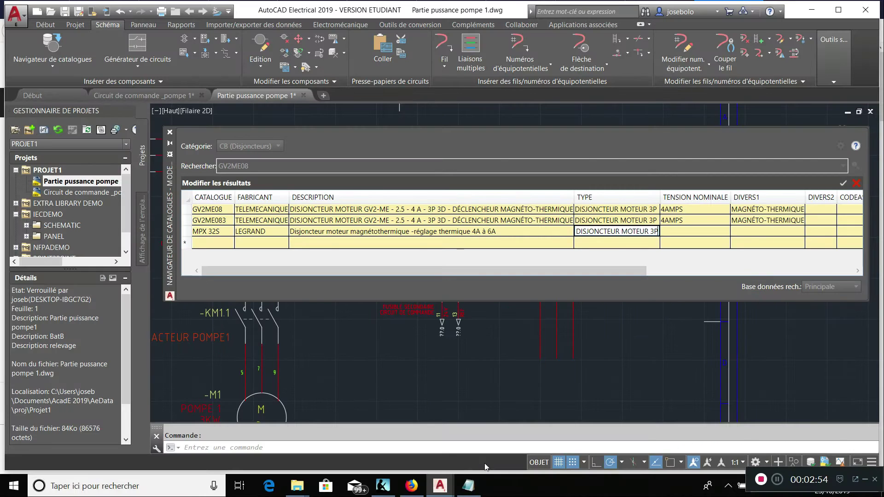
click(682, 233)
click(684, 231)
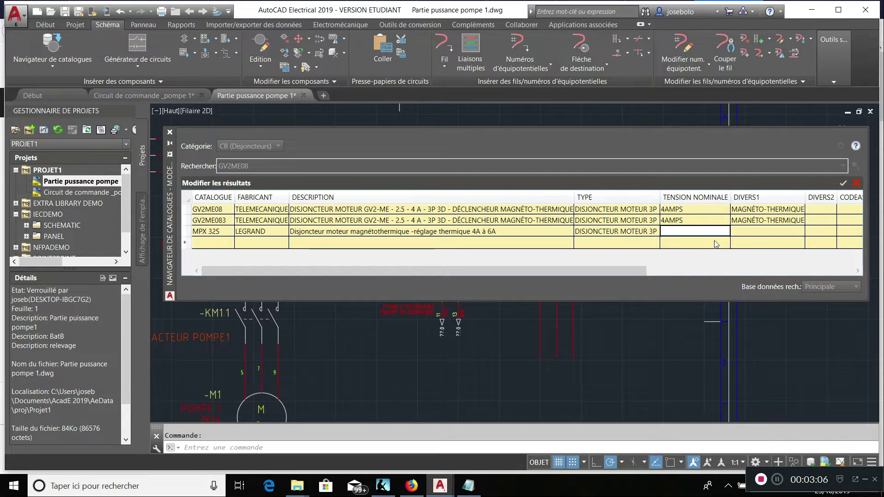
text(6AMPS)
Copy "MAGNÉTO-THERMIQUE" from the GV2ME083 row's DIVERS1 field into the same field of the MPX 32S row.
click(767, 221)
right_click(767, 221)
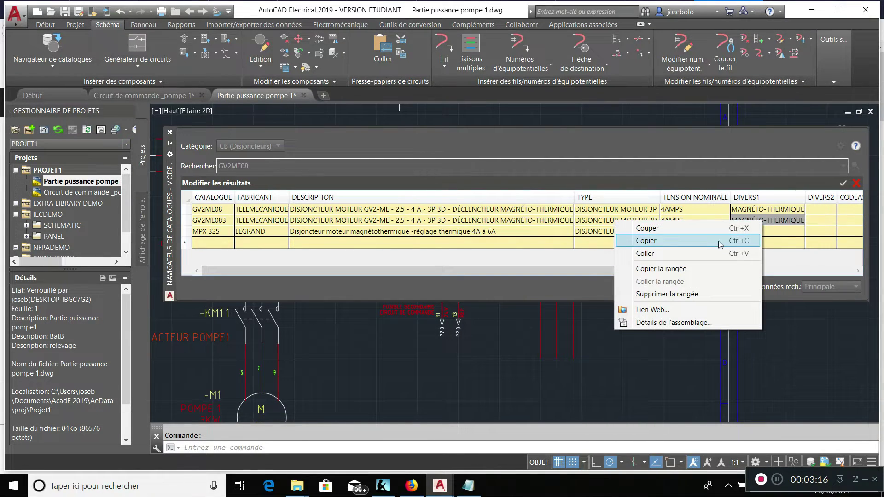
click(718, 241)
click(751, 231)
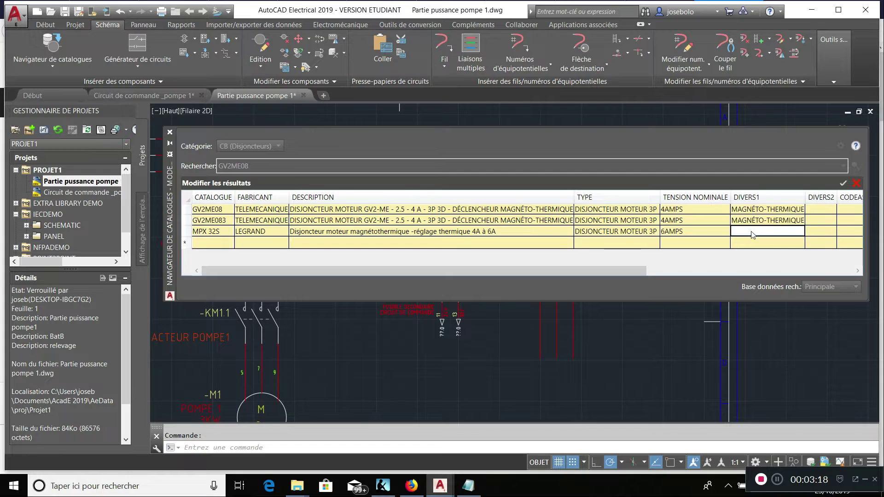
right_click(751, 232)
click(761, 265)
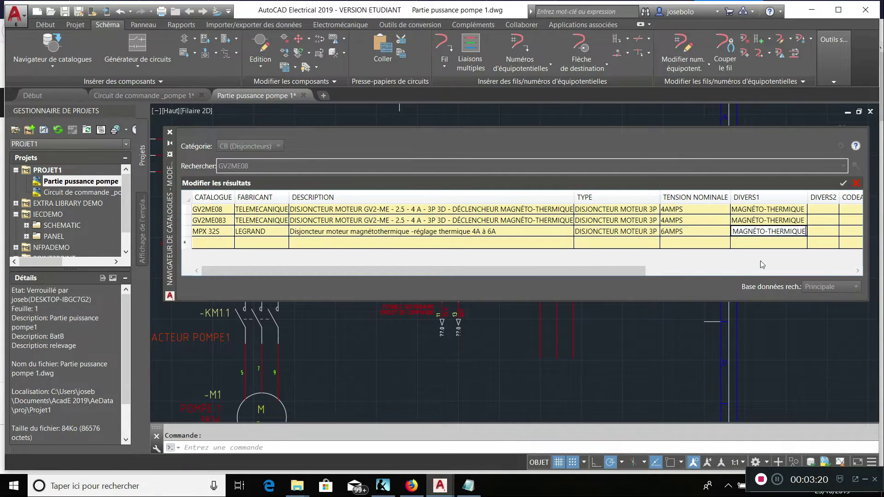
Copy the VALEURTEXTE entry from the GV2ME083 row into the MPX 32S row and change it to RATING1=6A.
drag(596, 272, 848, 269)
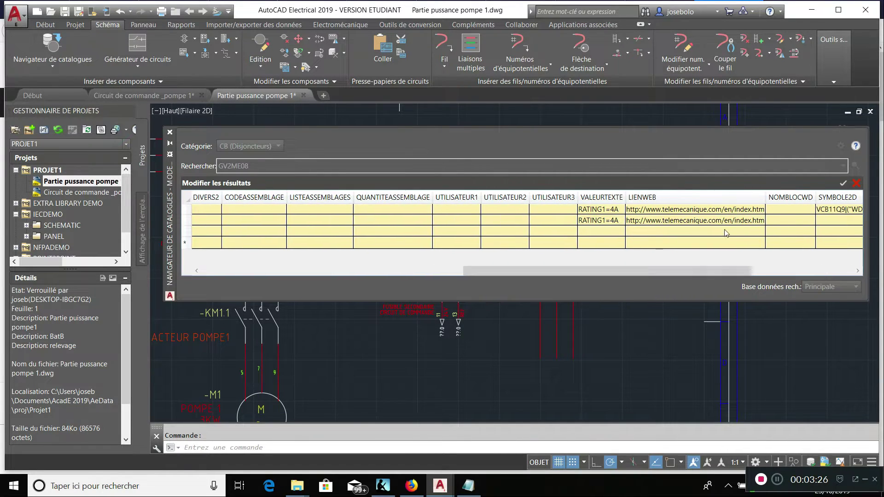
click(617, 224)
right_click(618, 224)
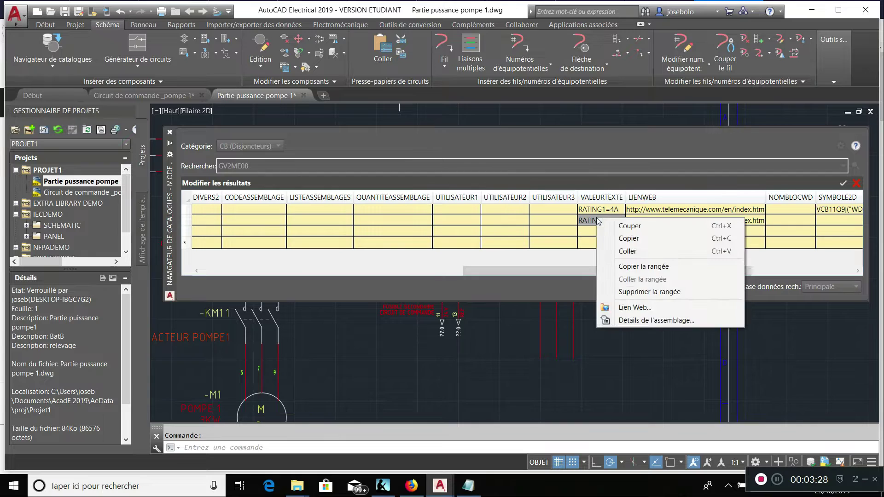
click(619, 239)
click(594, 231)
right_click(594, 232)
click(617, 265)
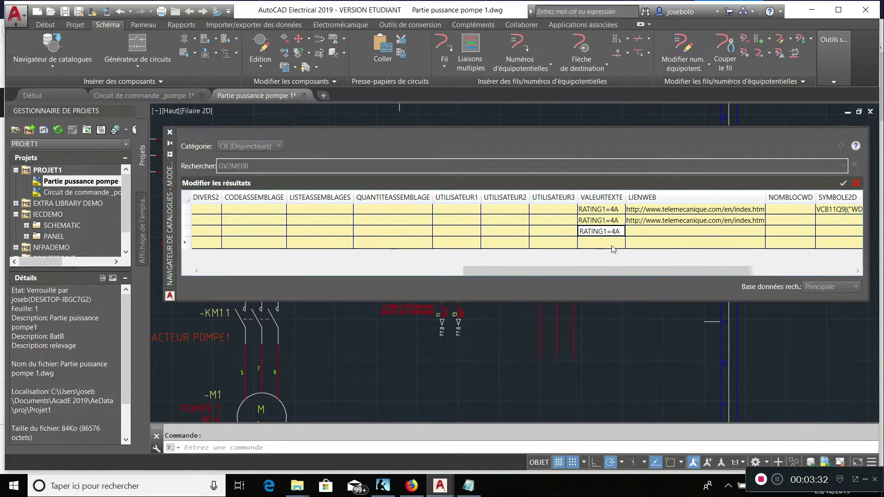
key(BackSpace)
key(BackSpace)
text(6A)
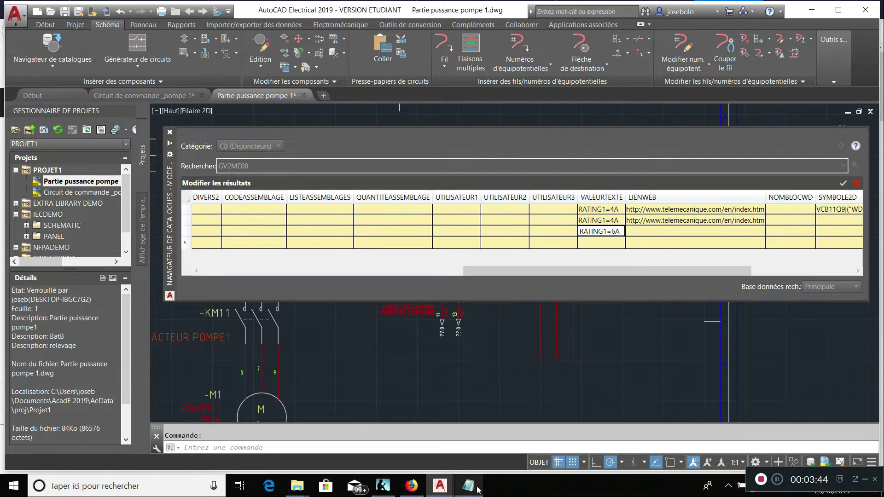
Copy the address of the Legrand product page in Firefox and paste it into the MPX 32S row's LIENWEB field in AutoCAD Electrical.
click(413, 493)
click(329, 31)
right_click(330, 32)
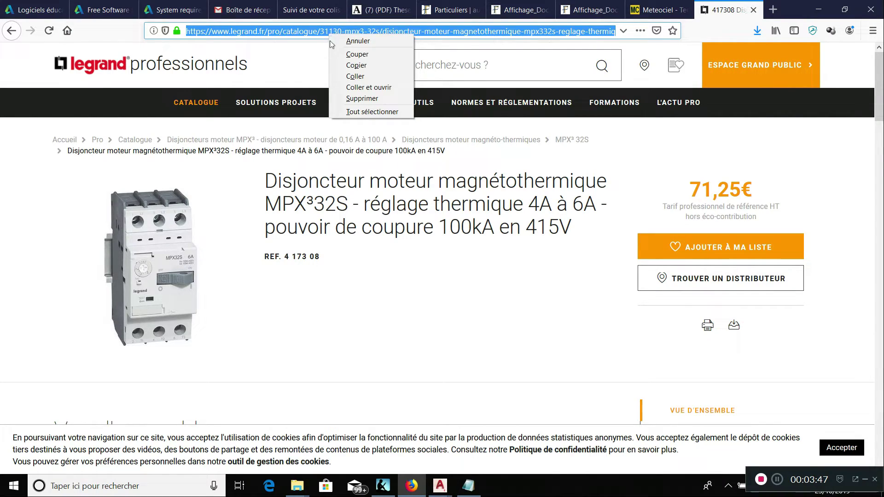
click(356, 66)
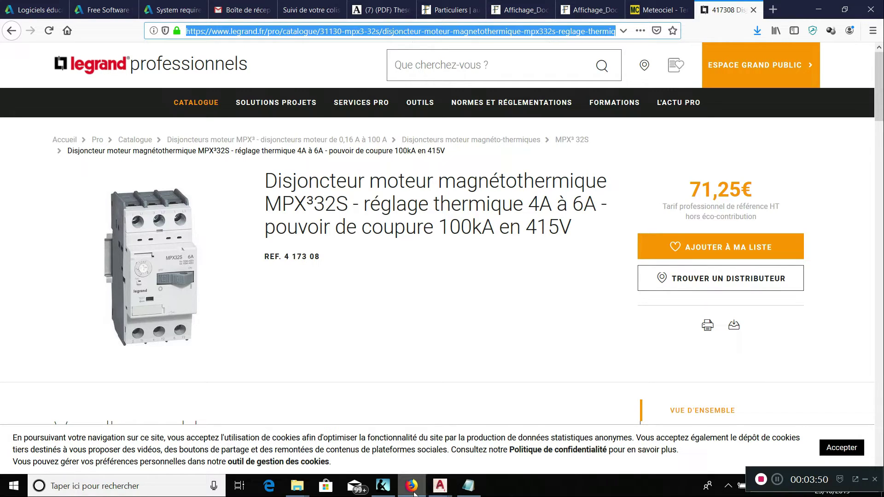
click(440, 486)
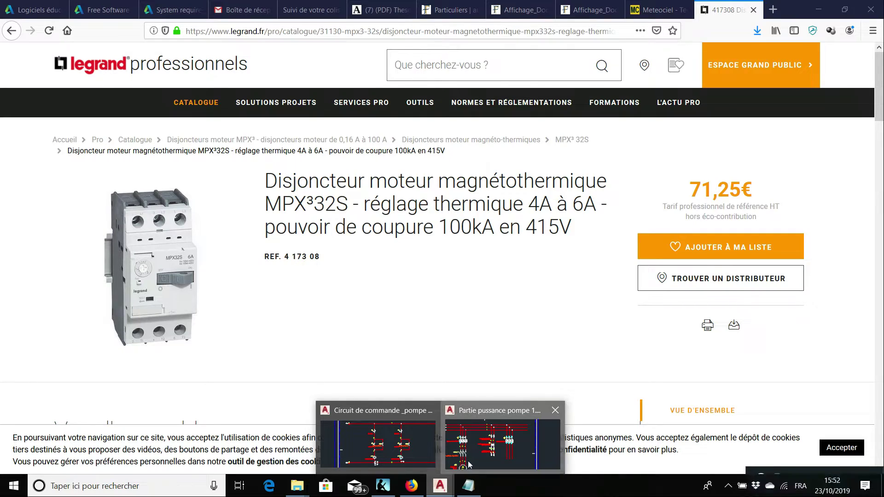
click(502, 440)
click(654, 232)
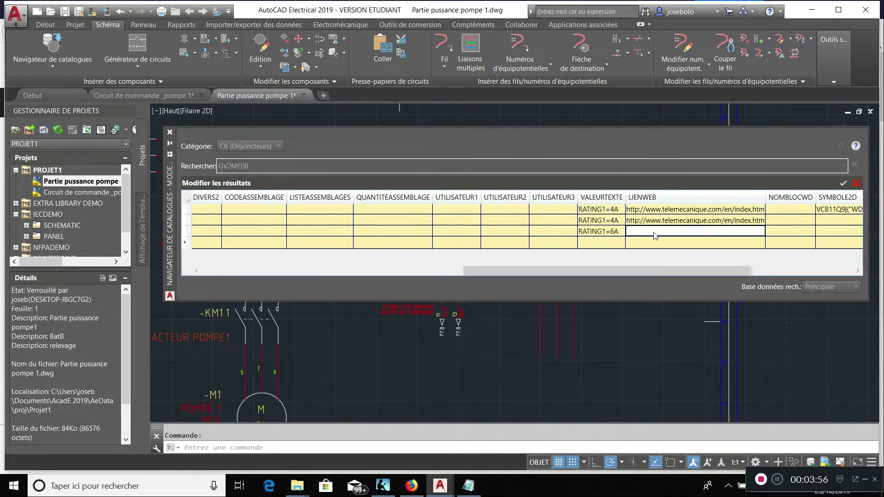
right_click(655, 234)
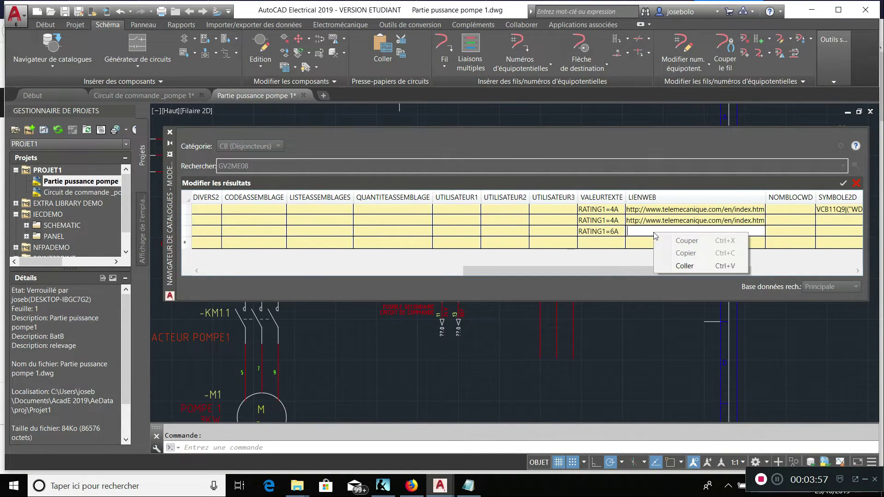
click(673, 273)
Copy the pin list "1,3/L2,4/T2;1,5/L3,6/T3" from the GV2ME083 row's LISTEBROCHES field into the same field of the MPX 32S row.
drag(640, 270, 765, 279)
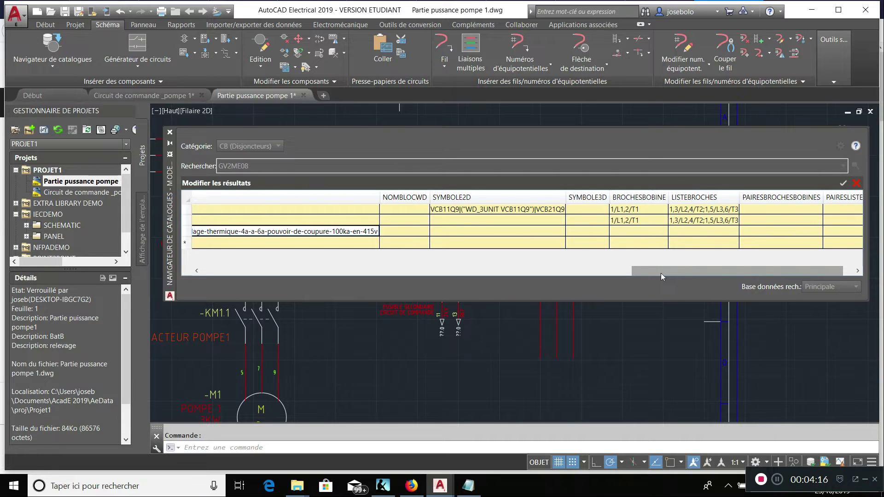
click(690, 221)
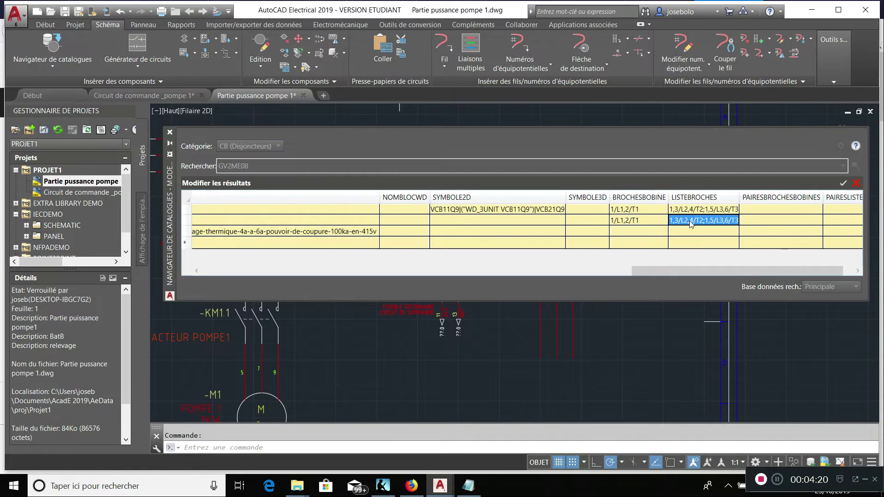
right_click(689, 221)
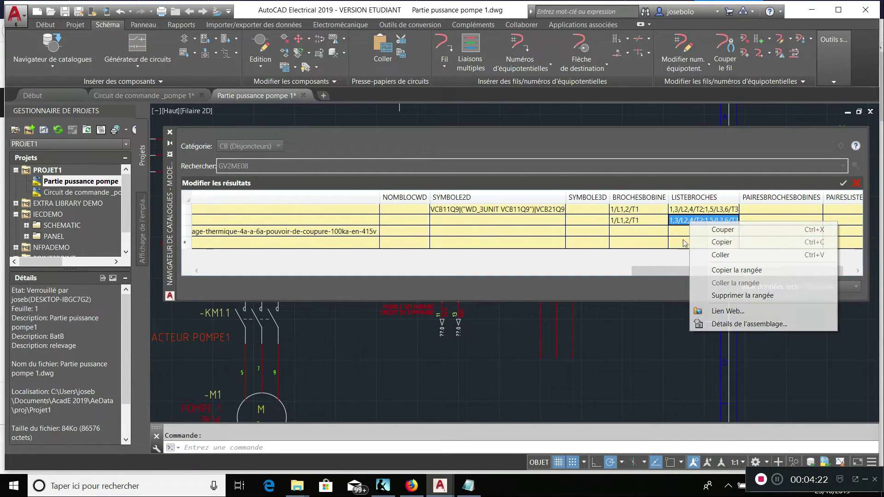
click(719, 242)
click(678, 233)
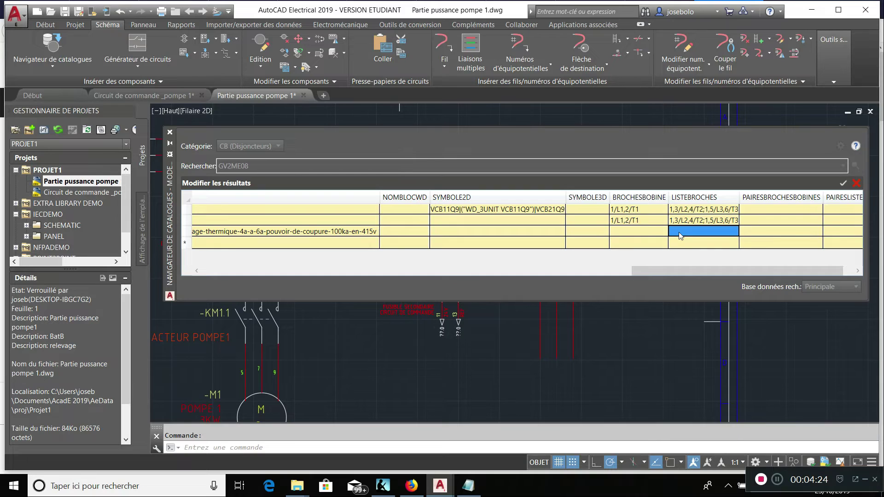
click(679, 232)
right_click(679, 234)
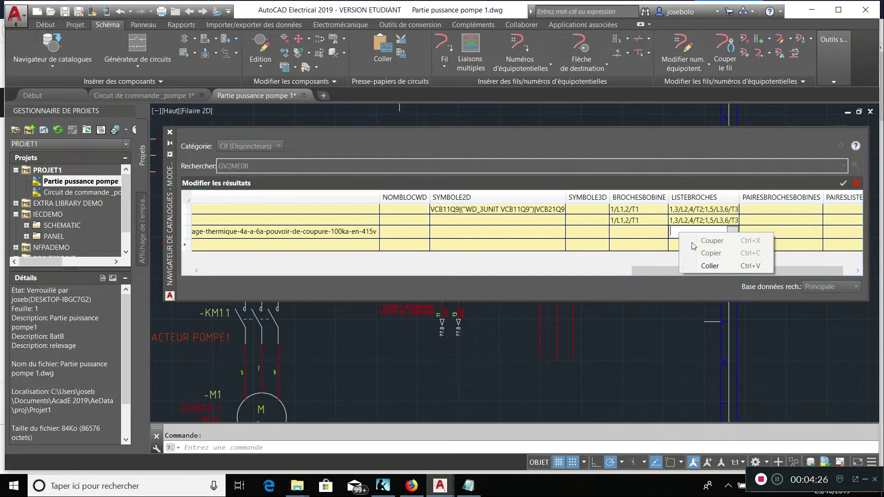
click(684, 267)
Accept the catalogue edits to save the new MPX 32S entry in the circuit breaker database.
drag(681, 267, 764, 273)
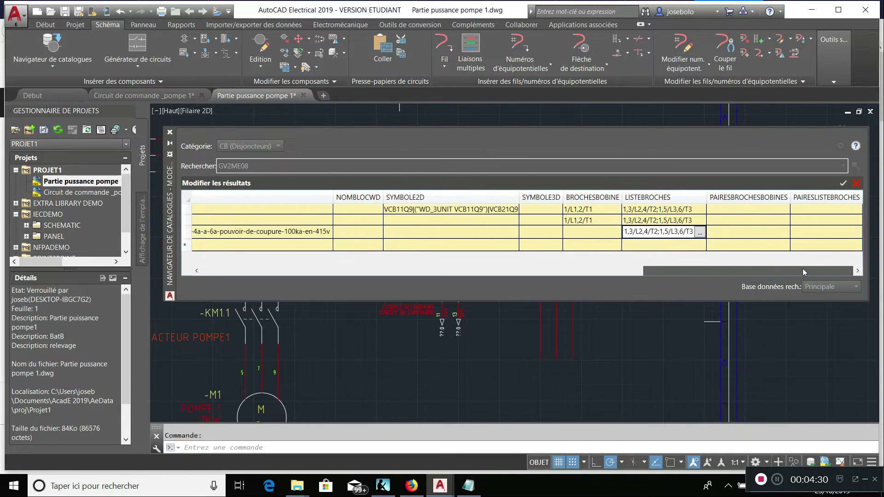
drag(803, 269, 194, 260)
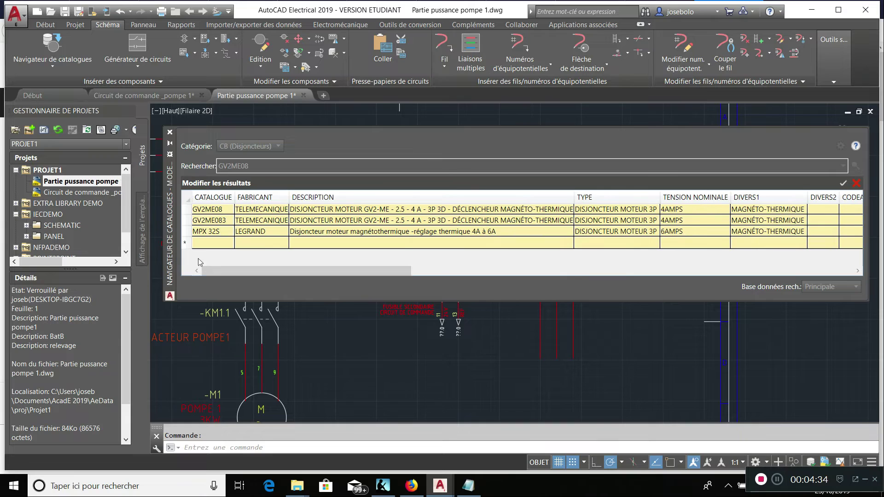
click(844, 184)
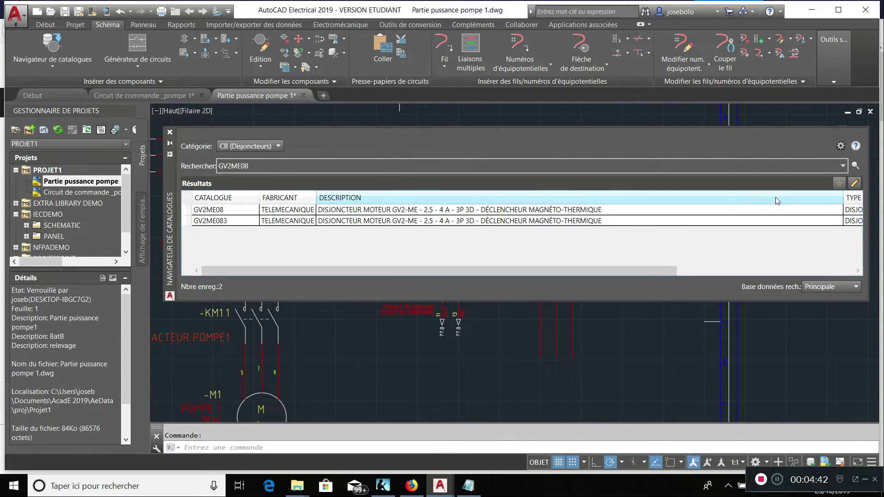
Search the circuit breaker catalogue for LEGRAND in place of GV2ME08.
click(820, 168)
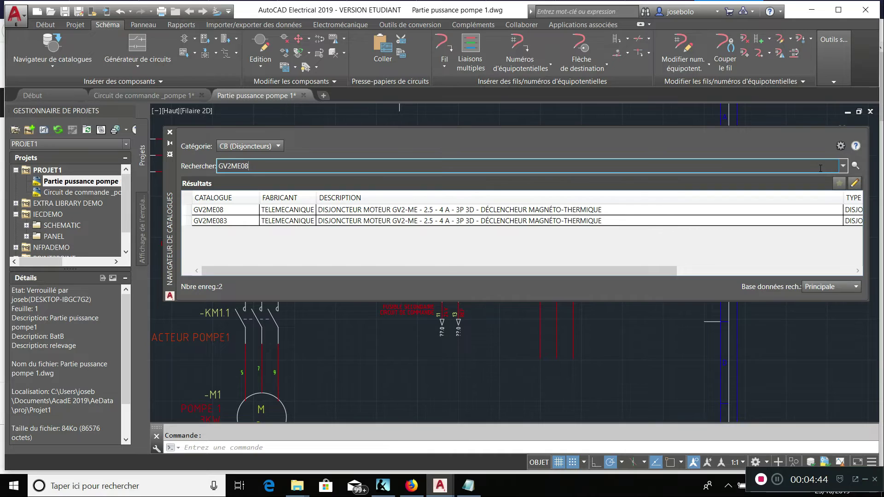
double_click(231, 164)
text(L)
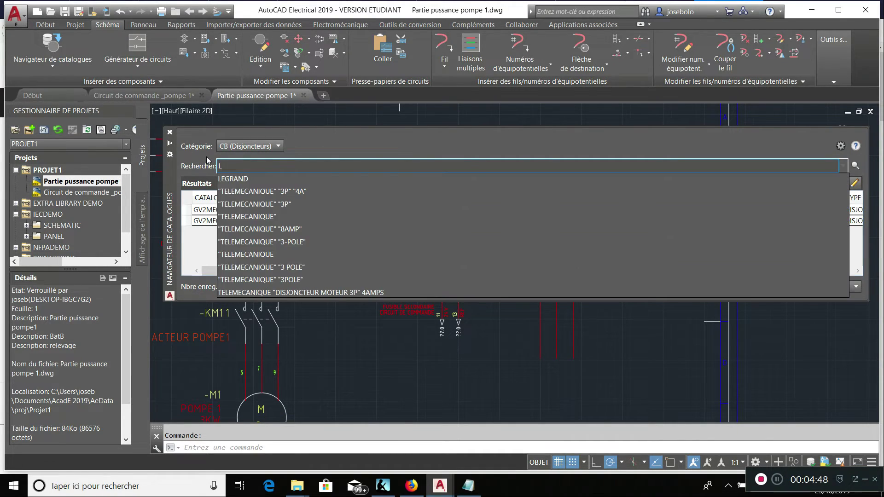
click(220, 178)
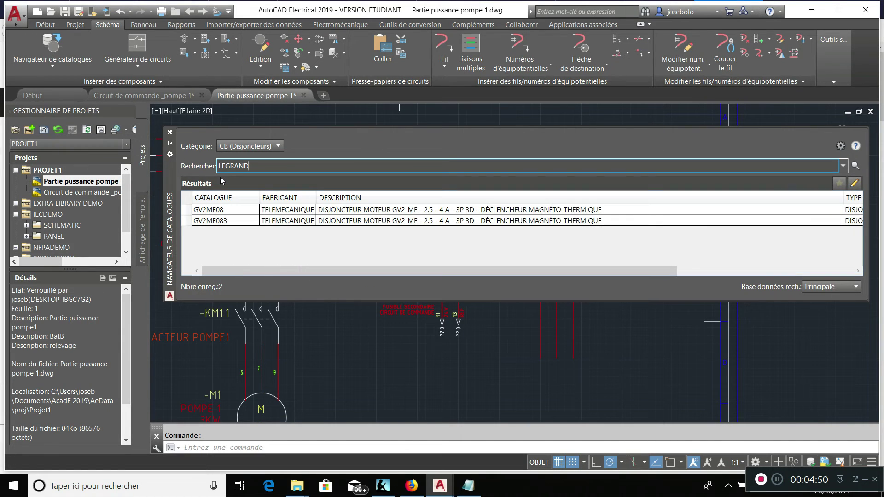
click(855, 165)
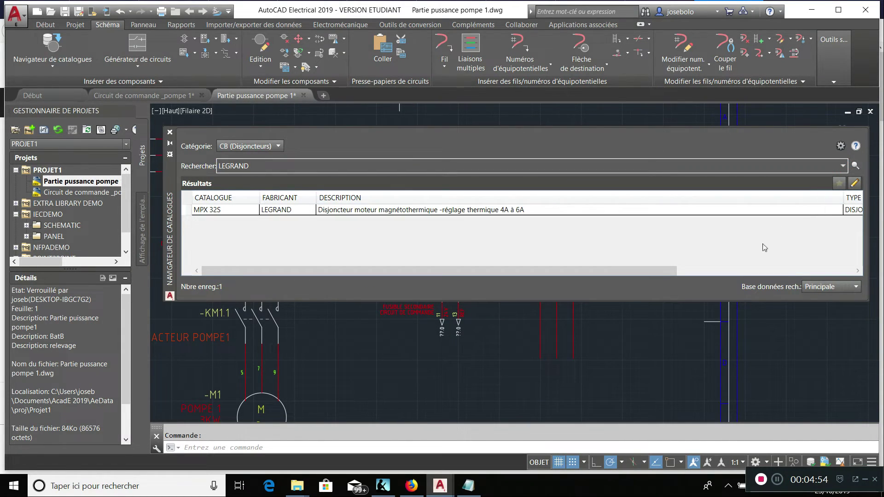